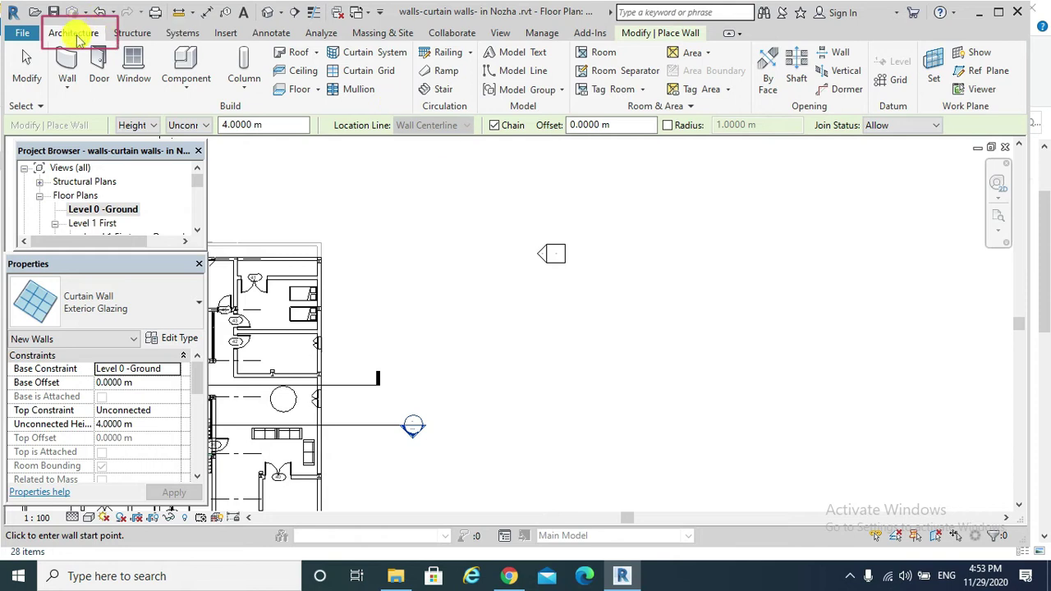
# Pick Curtain Wall 1 as the architectural wall type, then open the Level 0 - Ground floor plan
pyautogui.click(69, 94)
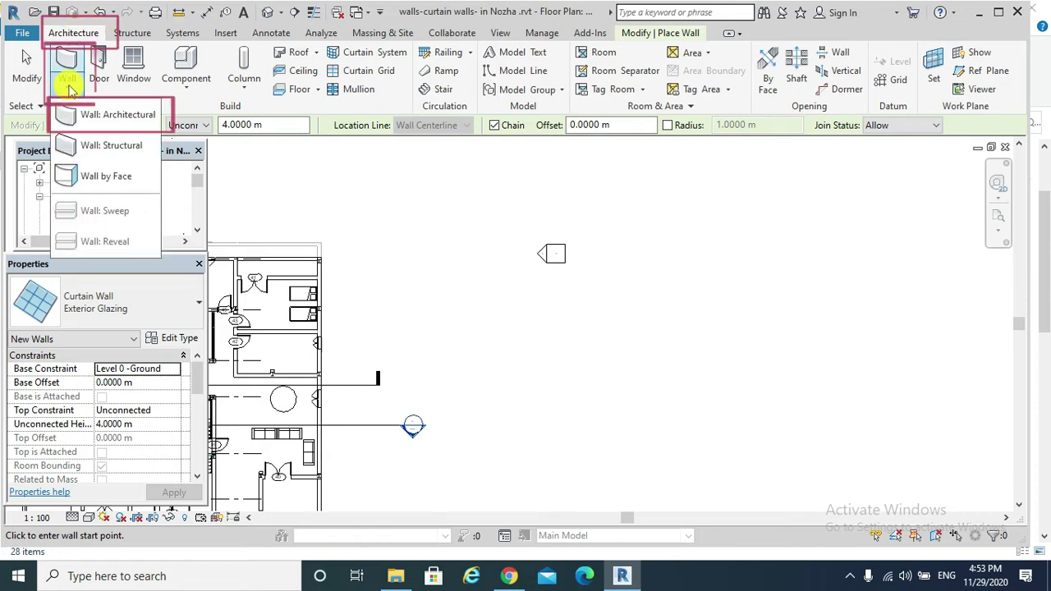
pyautogui.click(113, 122)
pyautogui.click(194, 302)
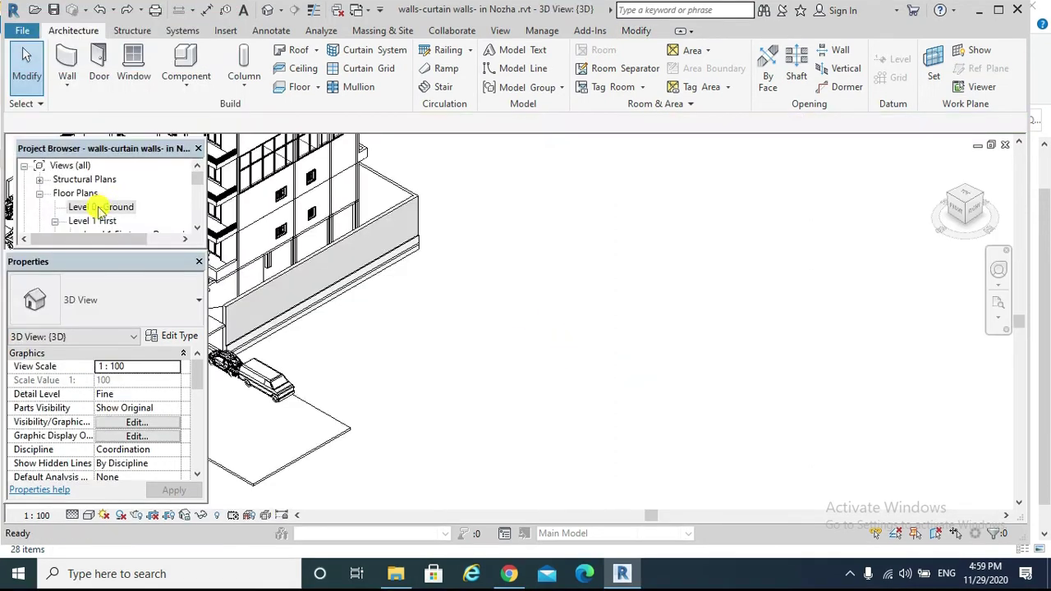
pyautogui.doubleClick(104, 206)
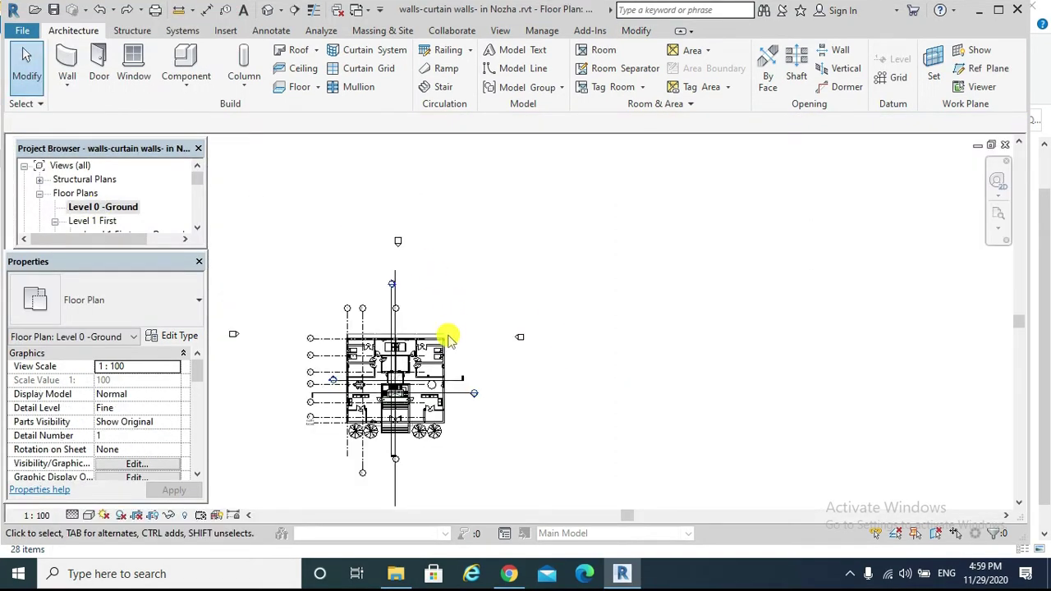
# Draw a 17 m Curtain Wall 1 wall to the right of the building
pyautogui.click(68, 82)
pyautogui.click(103, 110)
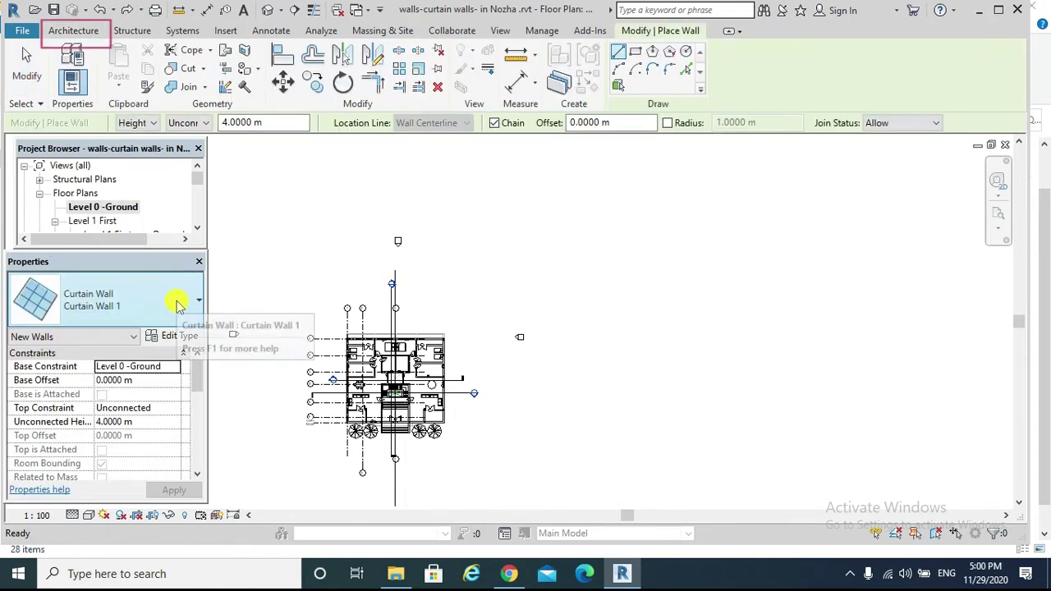
pyautogui.click(179, 304)
pyautogui.click(131, 52)
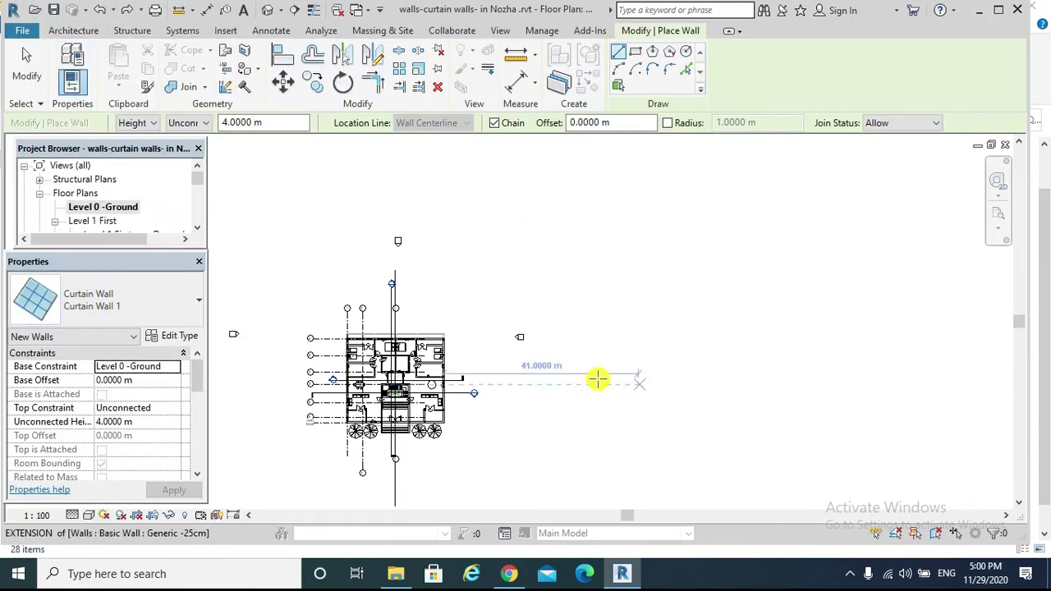
pyautogui.click(539, 380)
pyautogui.press('Escape')
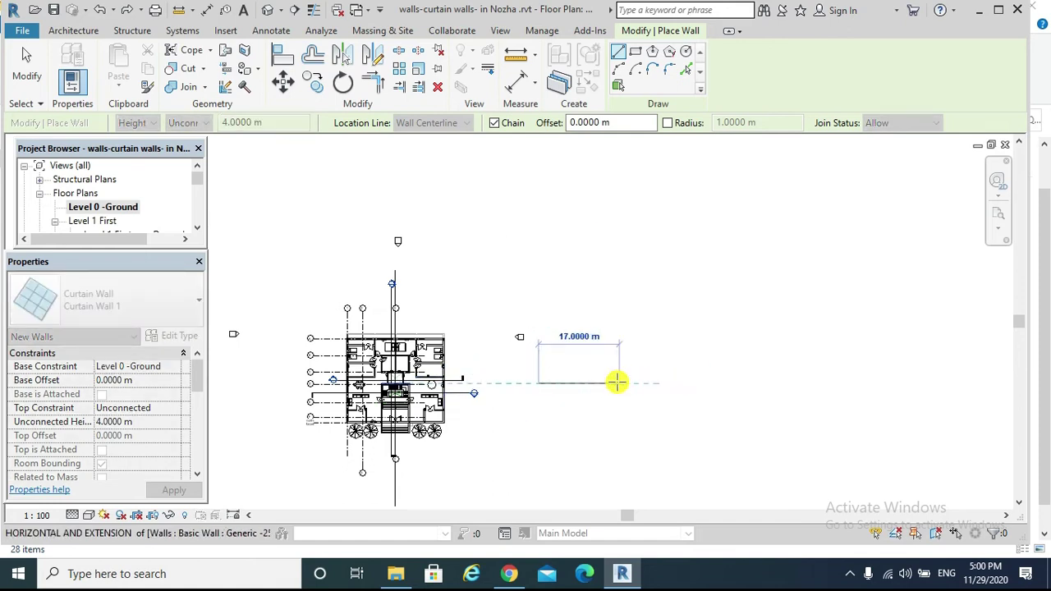
pyautogui.click(616, 381)
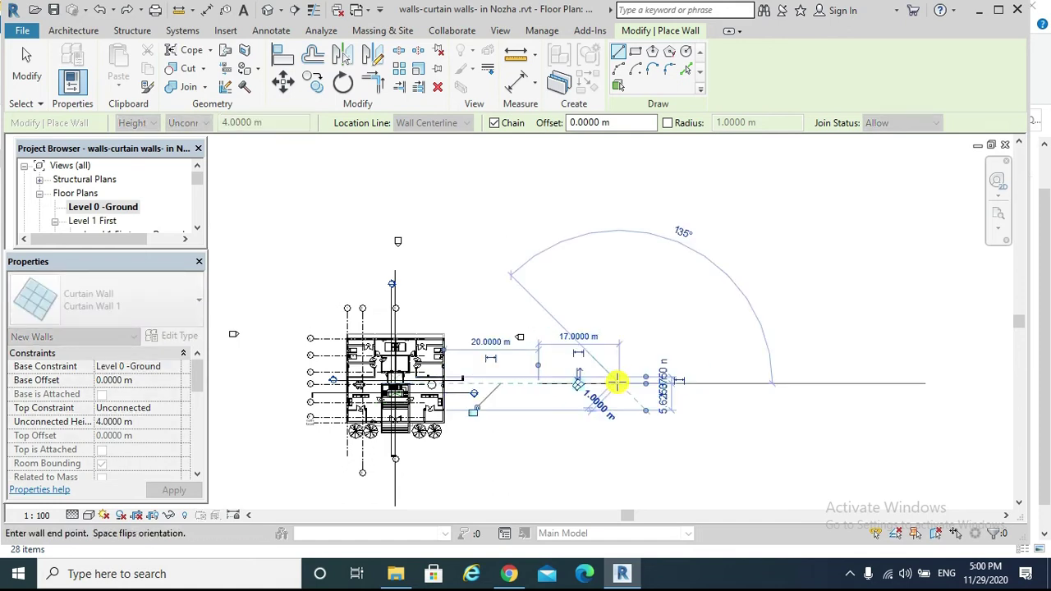
# Switch to the 3D view and select the new 17 m curtain wall
pyautogui.click(268, 9)
pyautogui.scroll(5, 584, 394)
pyautogui.press('Escape')
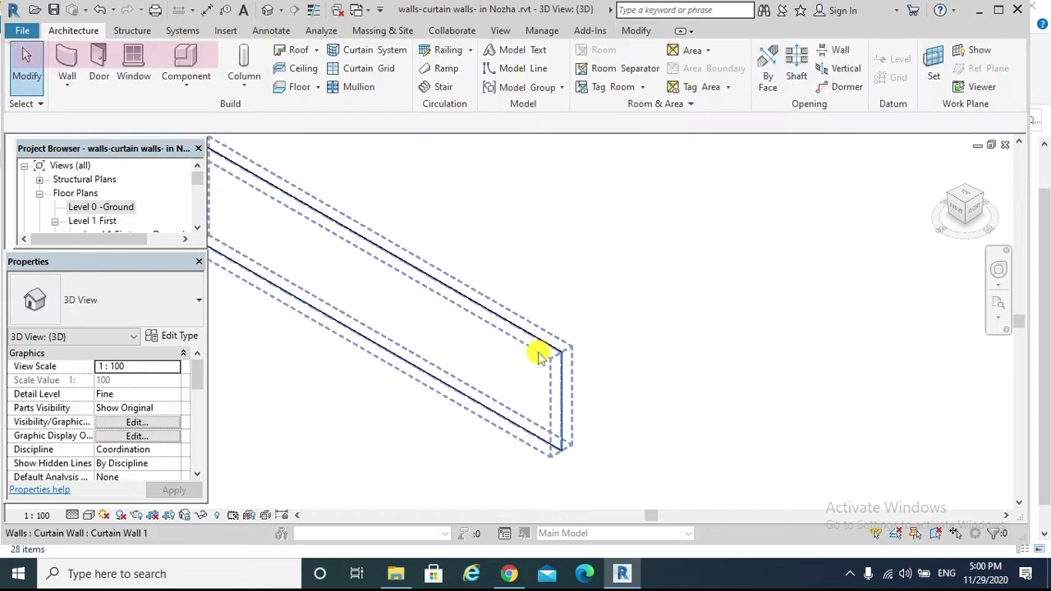
pyautogui.click(542, 352)
pyautogui.scroll(-3, 581, 387)
pyautogui.scroll(3, 499, 359)
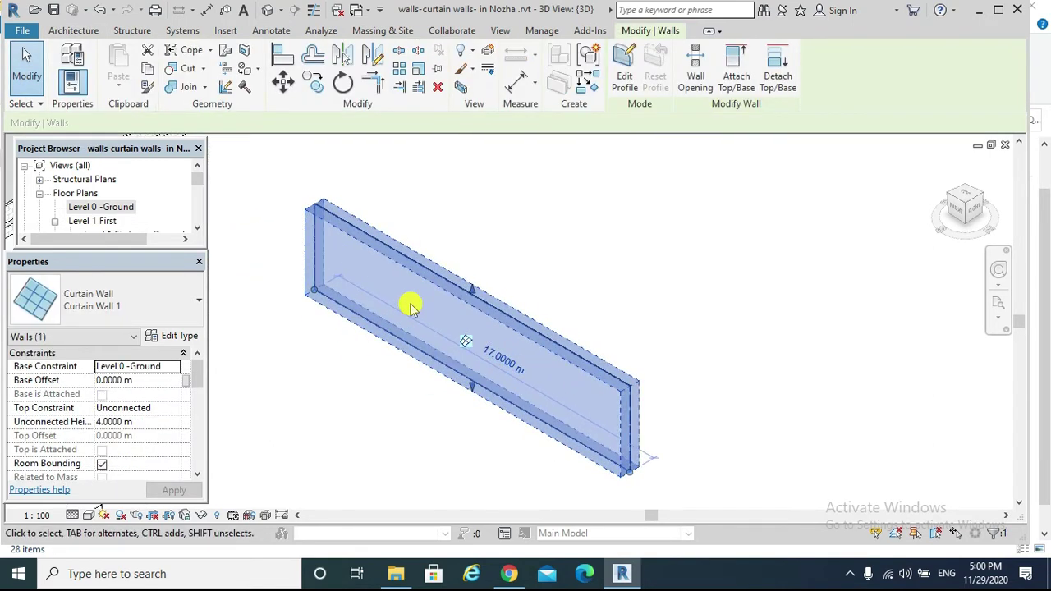
pyautogui.scroll(-2, 579, 352)
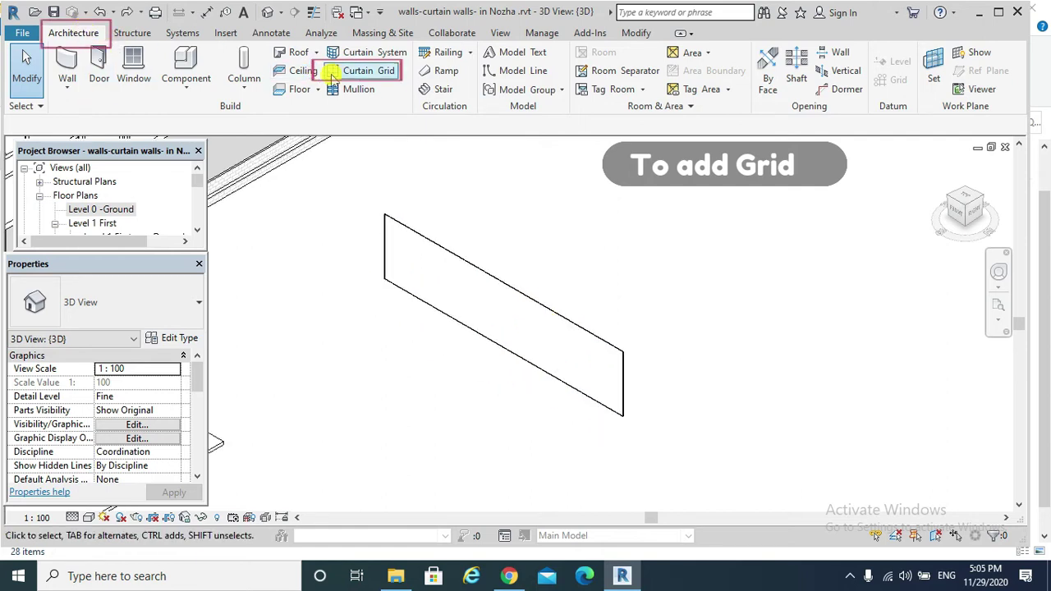
# Place three vertical curtain grid lines along the 17 m wall's top edge, making four panels
pyautogui.click(384, 81)
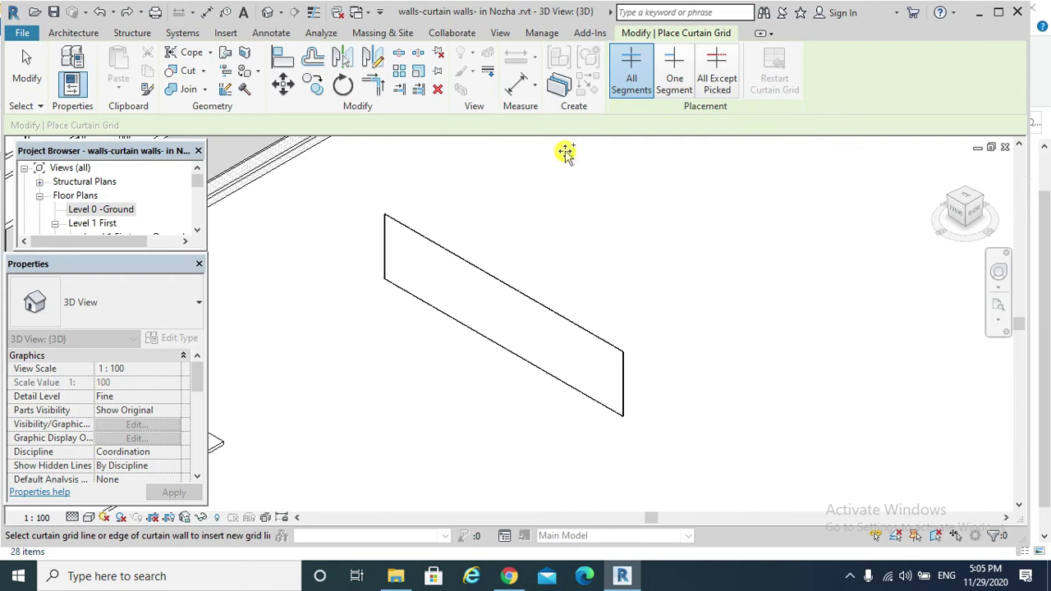
pyautogui.click(421, 238)
pyautogui.click(487, 277)
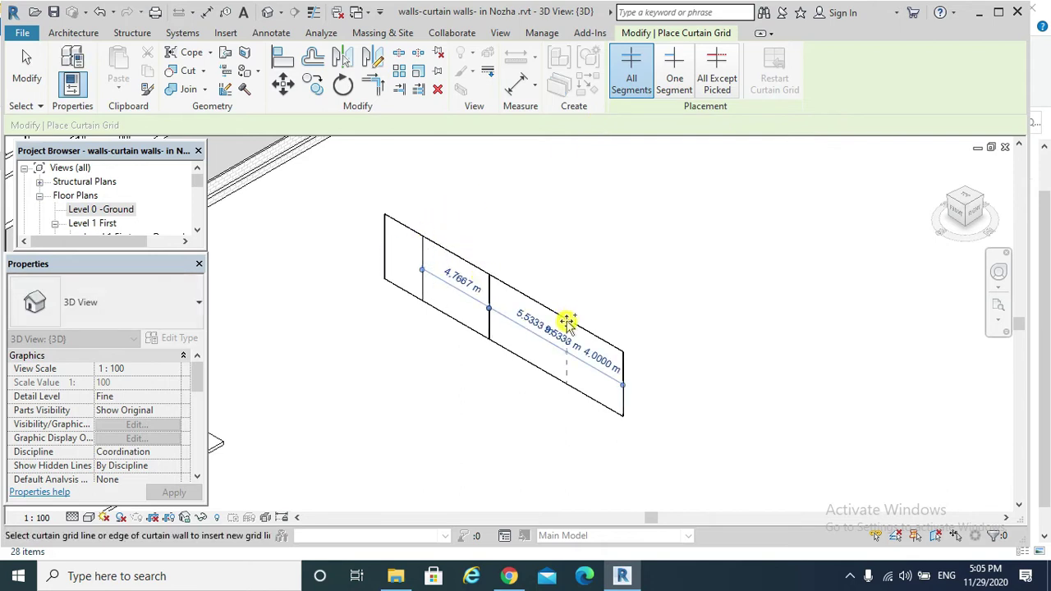
pyautogui.click(567, 322)
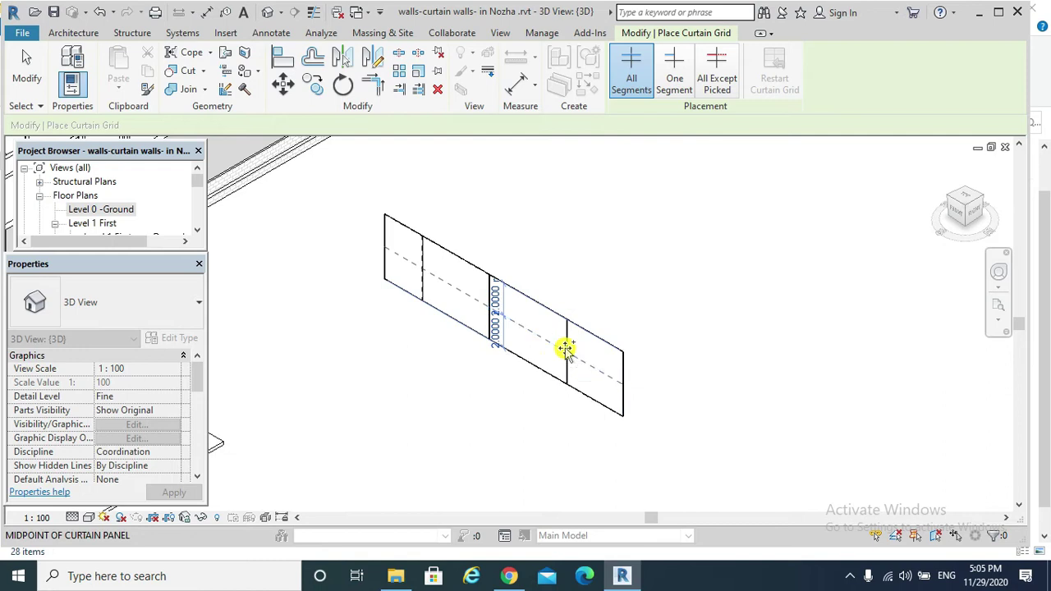
pyautogui.press('Escape')
pyautogui.press('Escape')
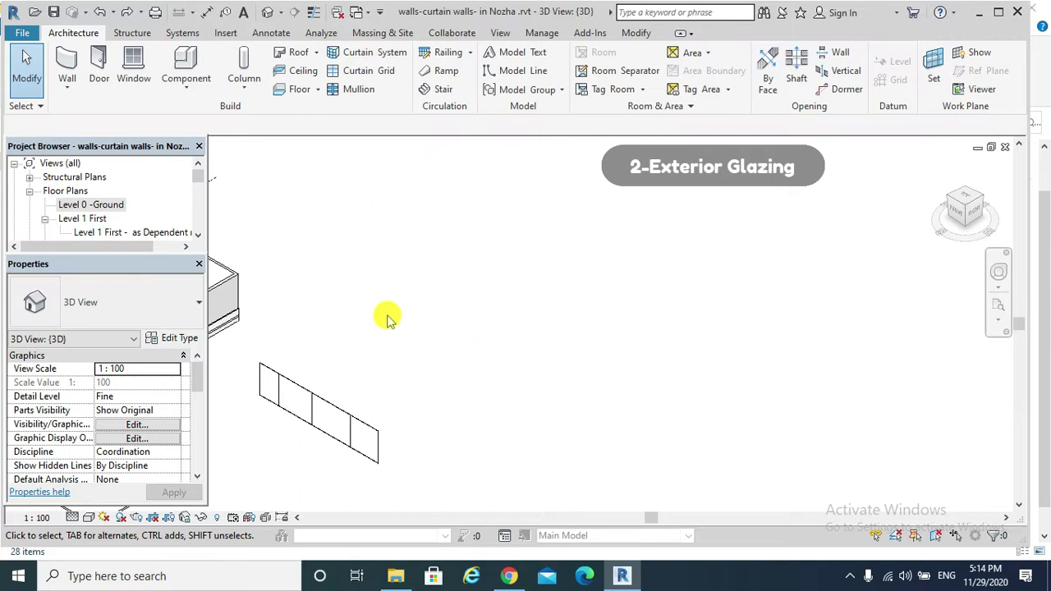
# Draw a 19 m Curtain Wall: Exterior Glazing wall beside the first curtain wall
pyautogui.click(76, 92)
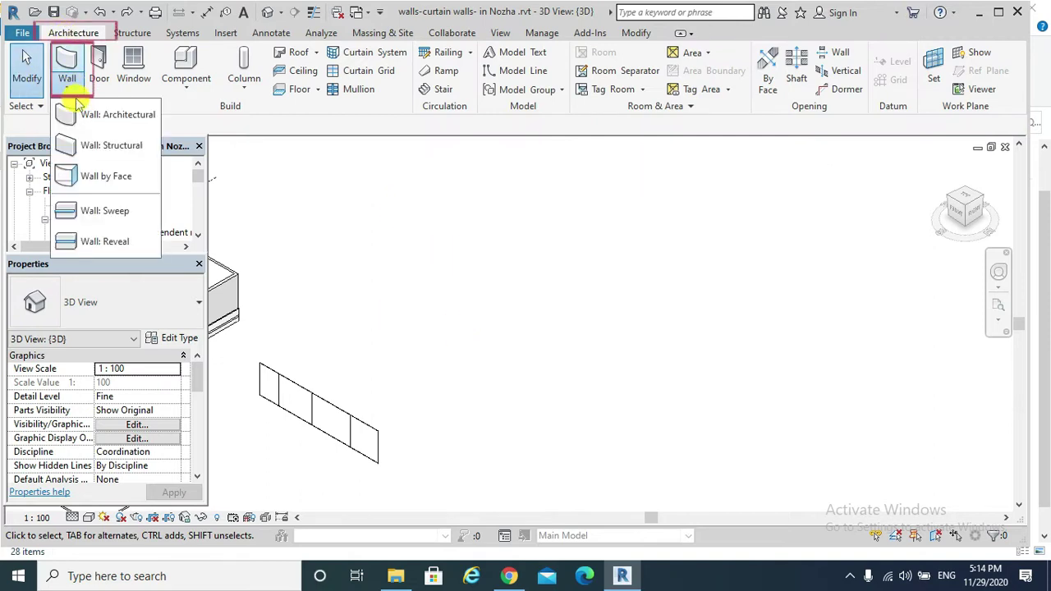
pyautogui.click(84, 113)
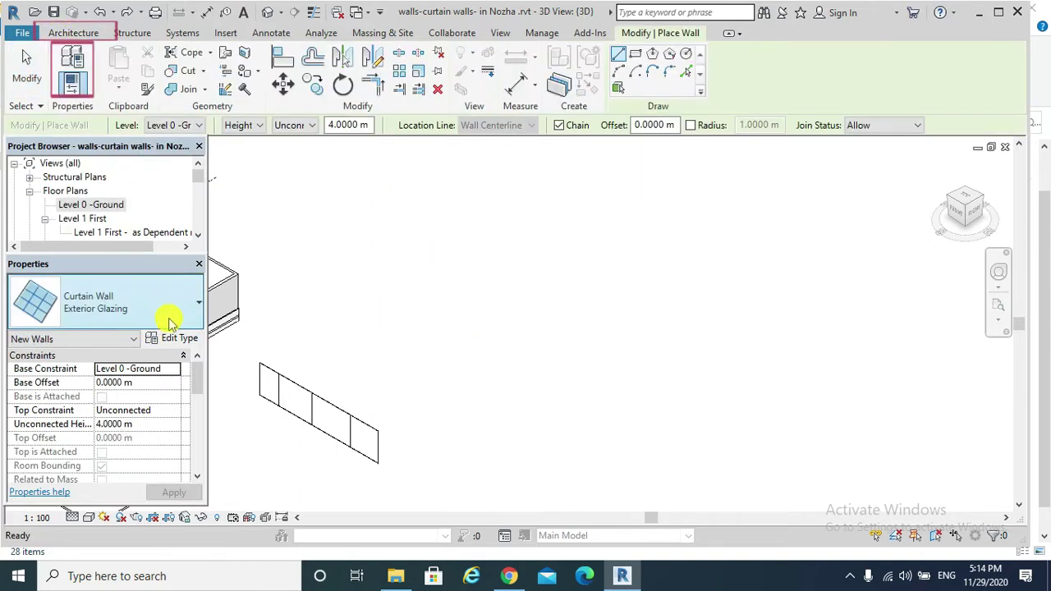
pyautogui.click(171, 312)
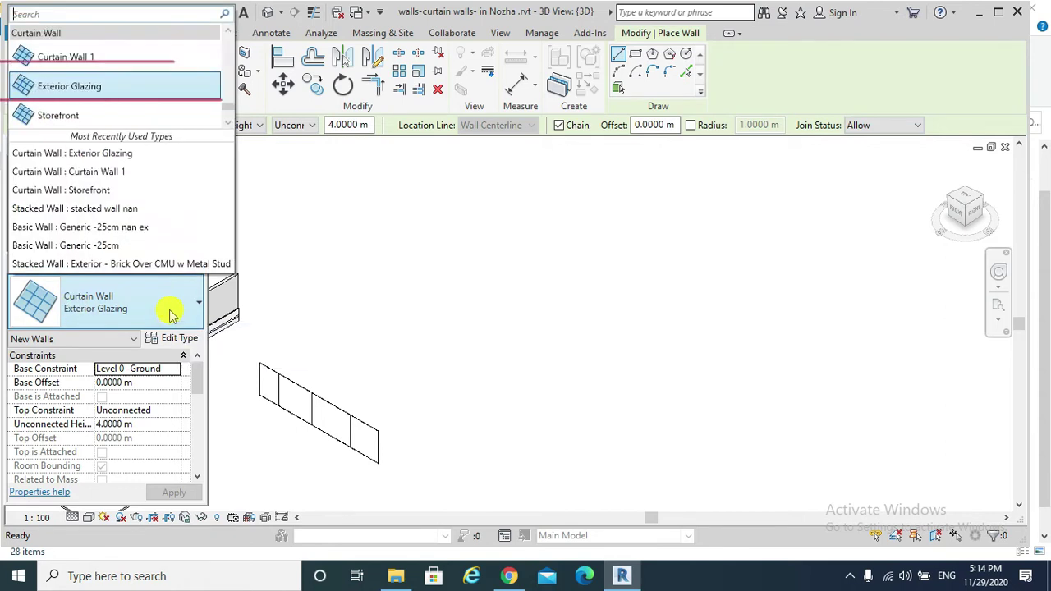
pyautogui.click(107, 92)
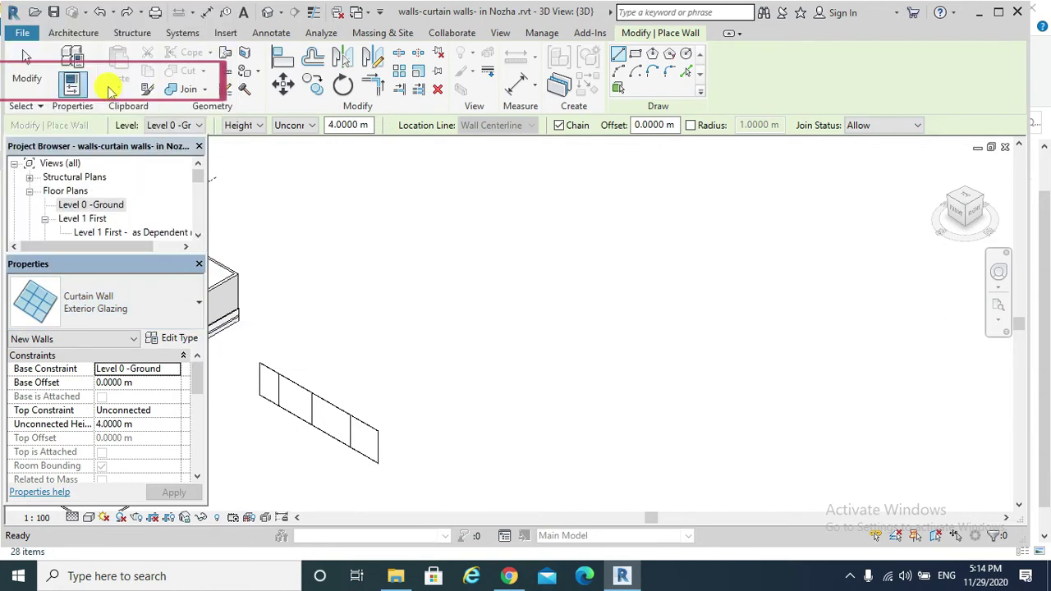
pyautogui.click(303, 333)
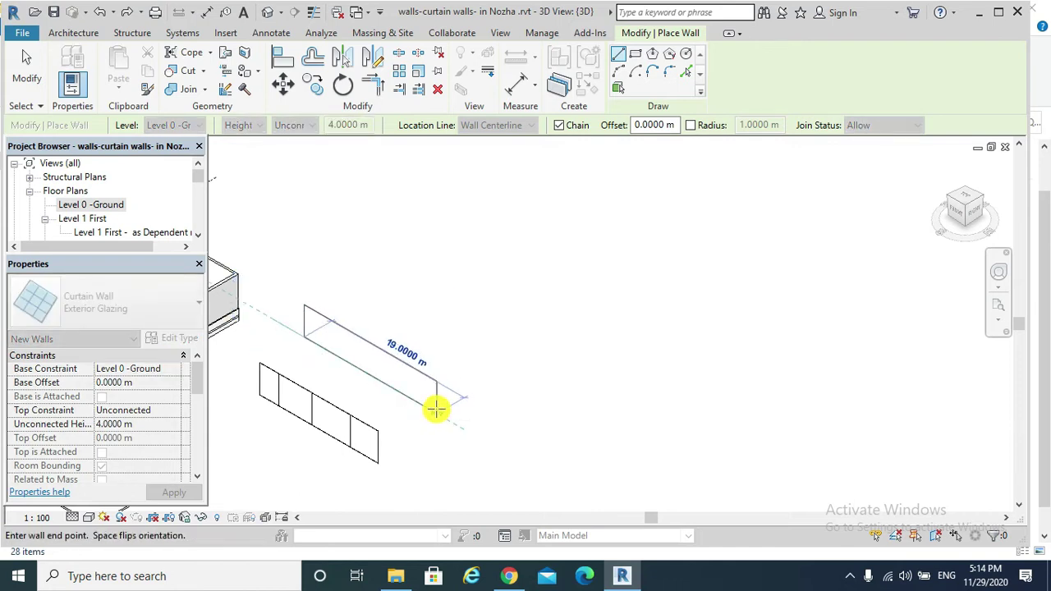
pyautogui.click(453, 365)
pyautogui.scroll(3, 430, 397)
pyautogui.press('Escape')
pyautogui.press('Escape')
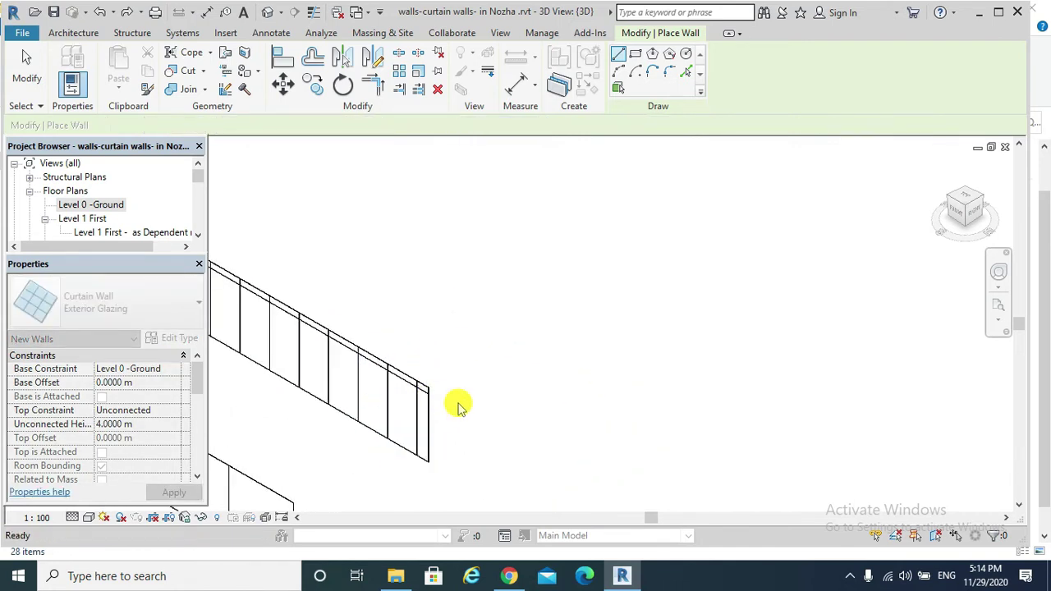
# Pan and zoom along the Exterior Glazing wall to inspect its evenly spaced panels
pyautogui.moveTo(472, 393); pyautogui.dragTo(840, 375, button='middle')
pyautogui.scroll(-1, 628, 324)
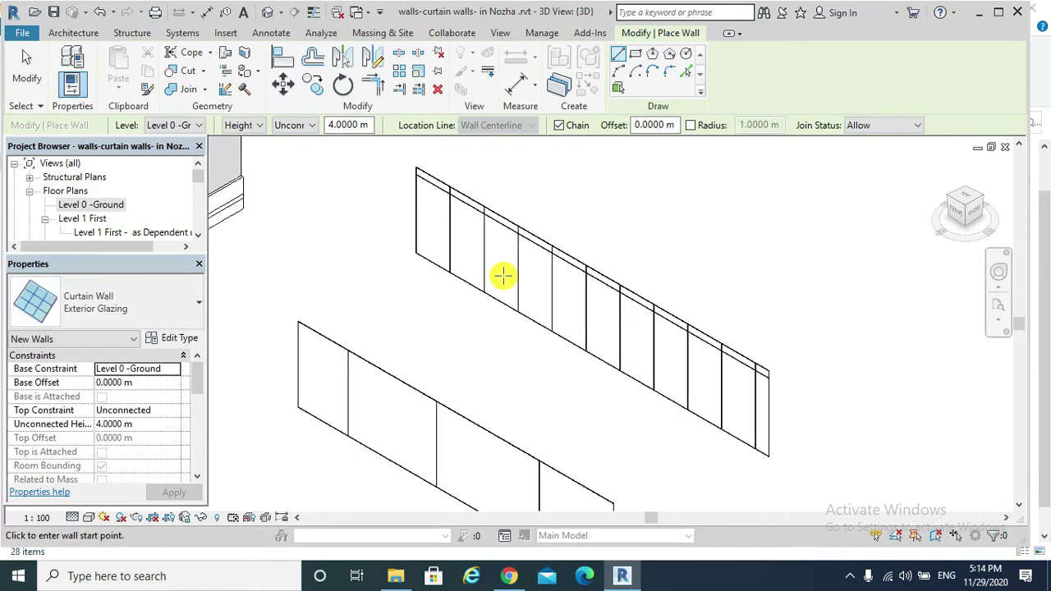
pyautogui.scroll(2, 544, 328)
pyautogui.moveTo(544, 329); pyautogui.dragTo(453, 389, button='middle')
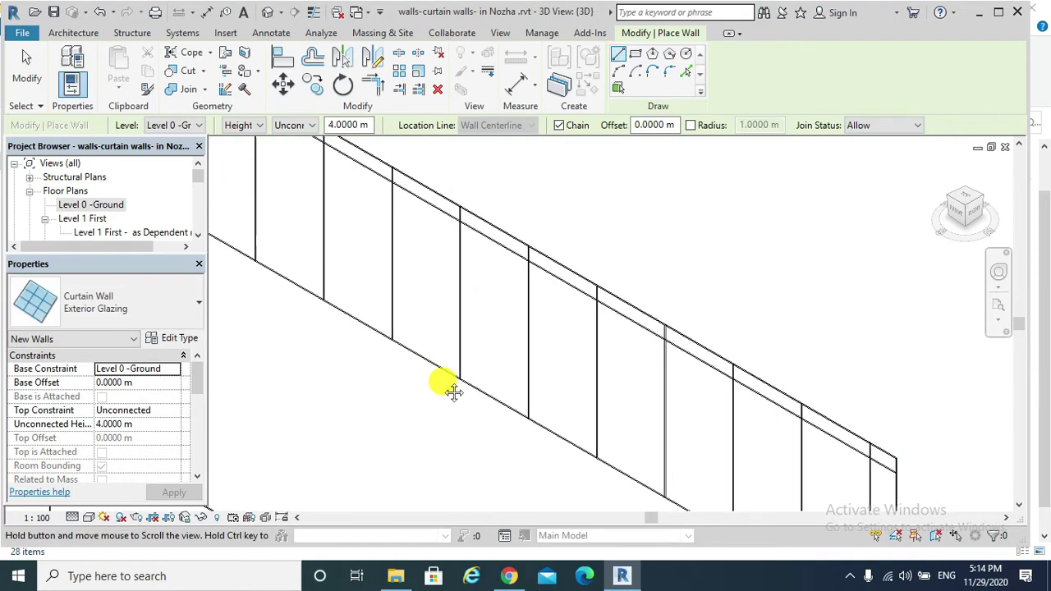
pyautogui.scroll(-4, 467, 265)
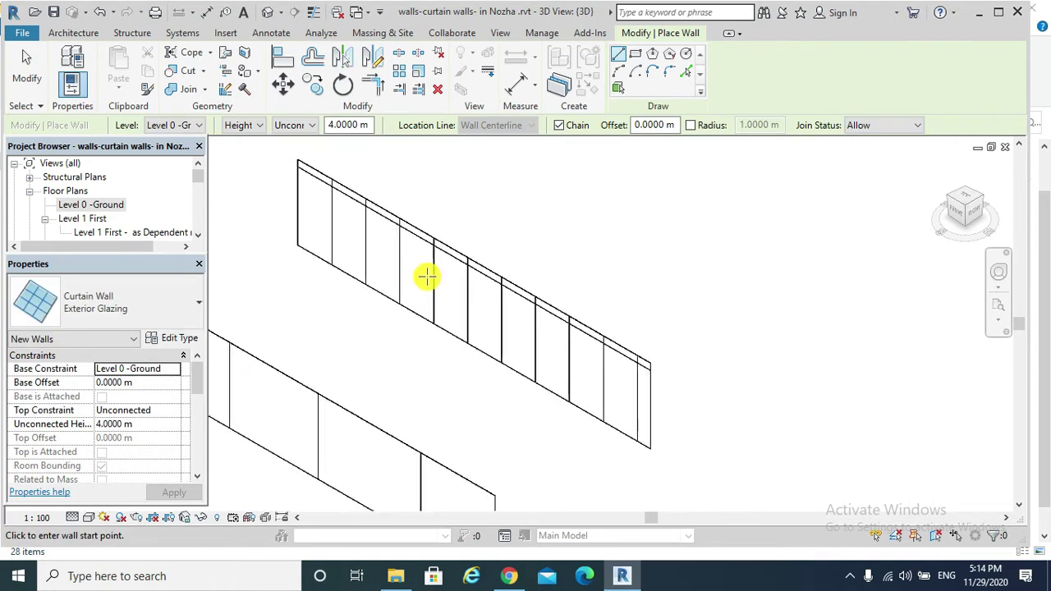
pyautogui.scroll(3, 619, 380)
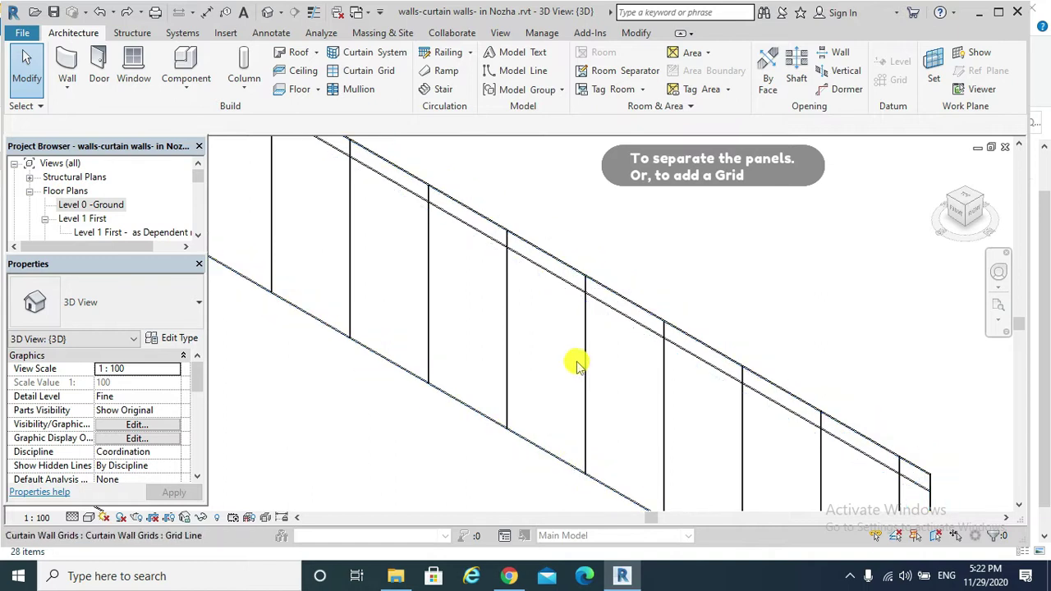
# Add a One Segment curtain grid line splitting a single Exterior Glazing panel in two
pyautogui.click(566, 289)
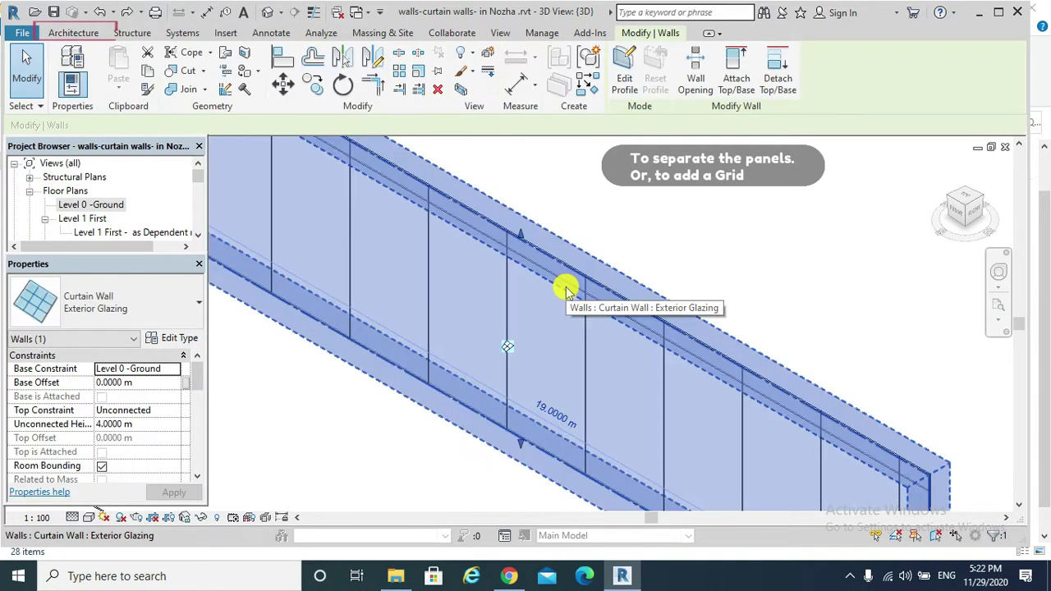
pyautogui.click(71, 32)
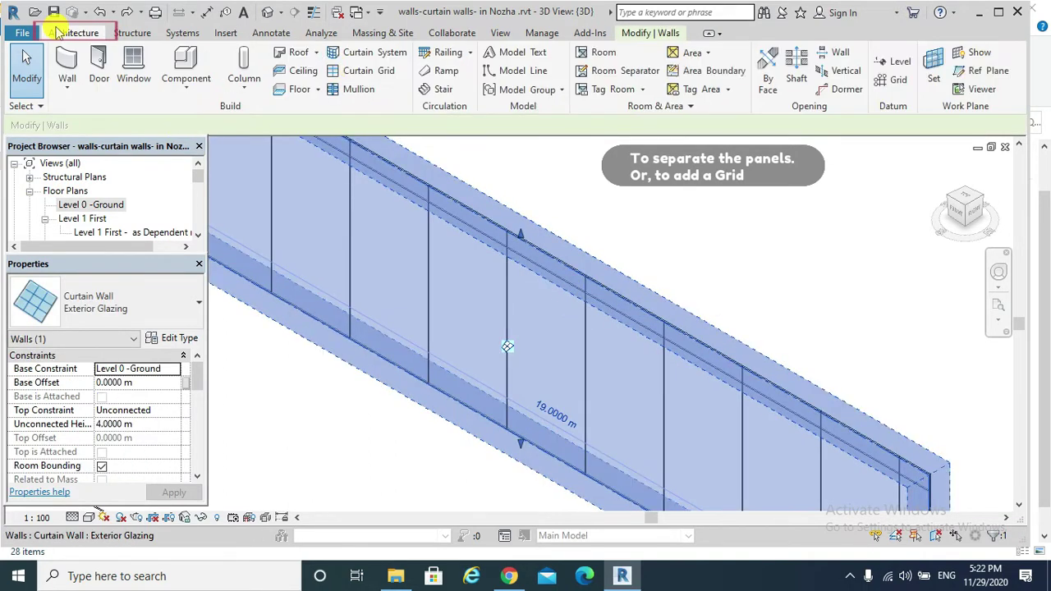
pyautogui.click(361, 71)
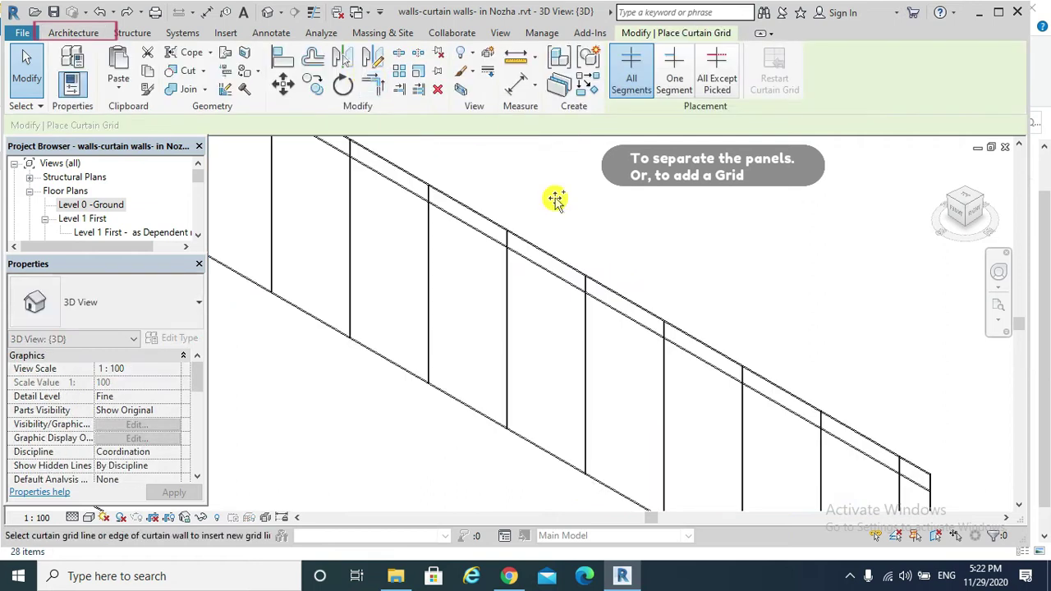
pyautogui.click(674, 72)
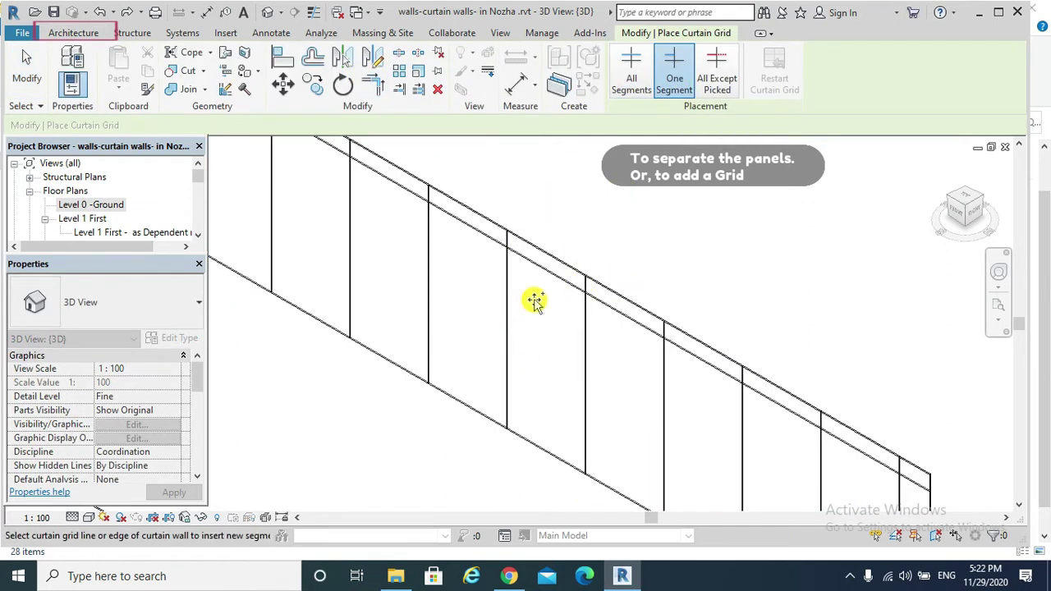
pyautogui.click(558, 330)
pyautogui.scroll(3, 559, 330)
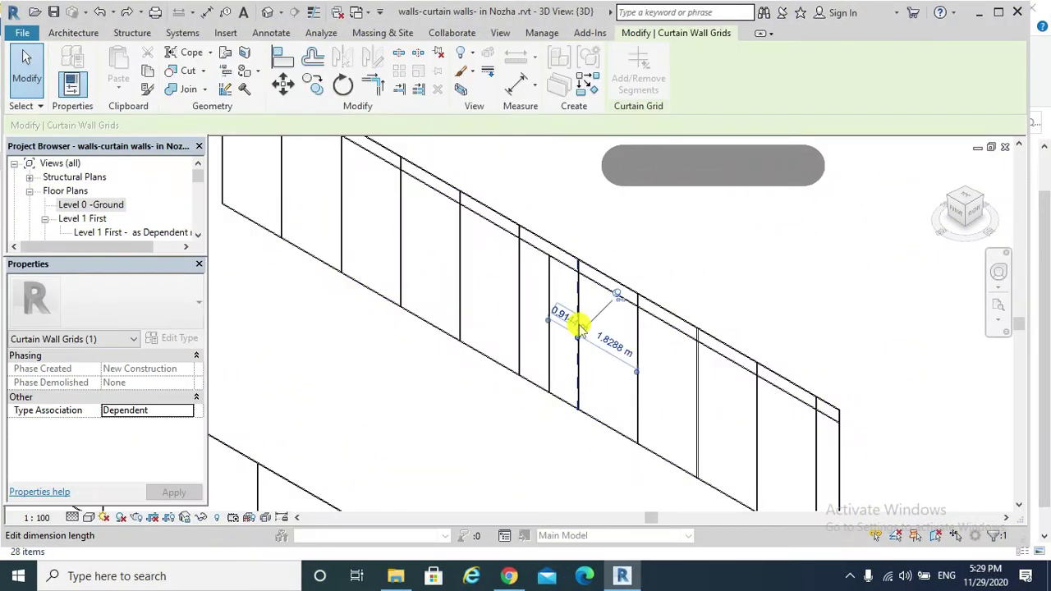
# Pin the new grid line with UP, try dragging it, and dismiss the pinned-element error
pyautogui.press('u')
pyautogui.press('p')
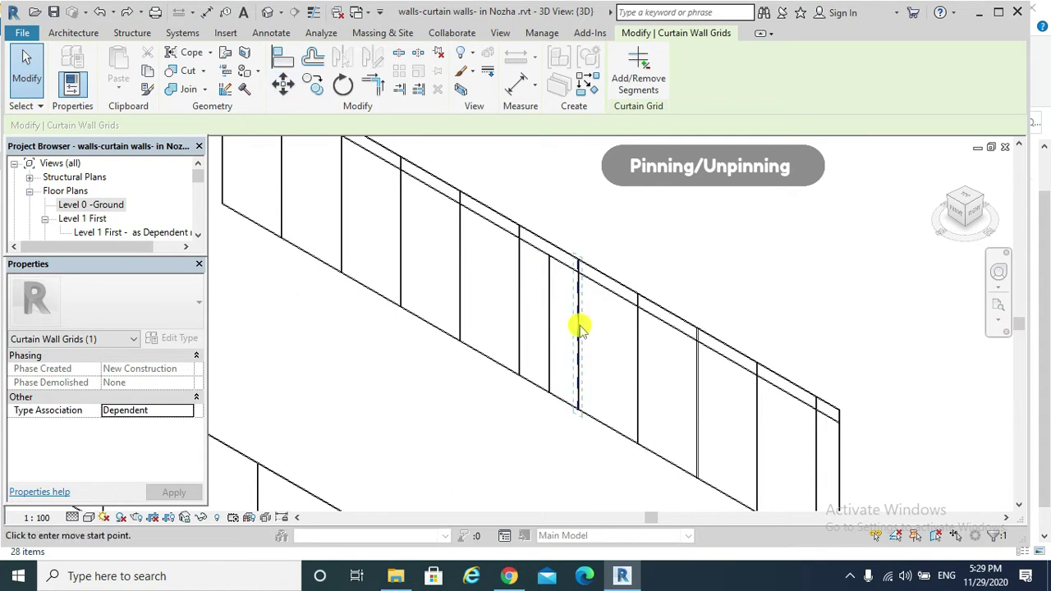
pyautogui.moveTo(575, 336); pyautogui.dragTo(617, 356)
pyautogui.click(977, 521)
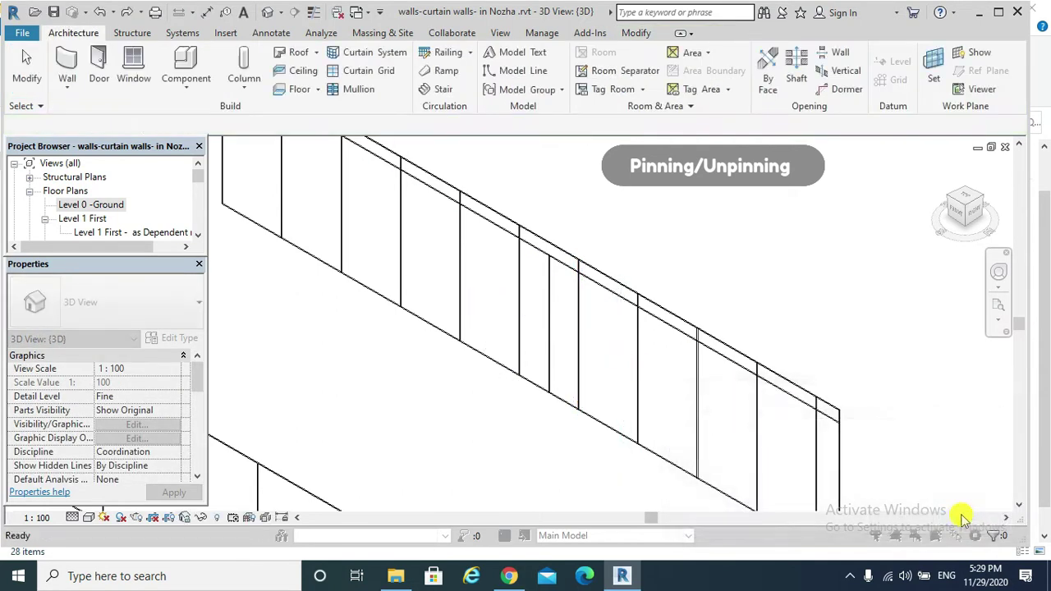
# Unpin the grid line, trial-drag it right, then undo that move
pyautogui.click(577, 321)
pyautogui.click(612, 299)
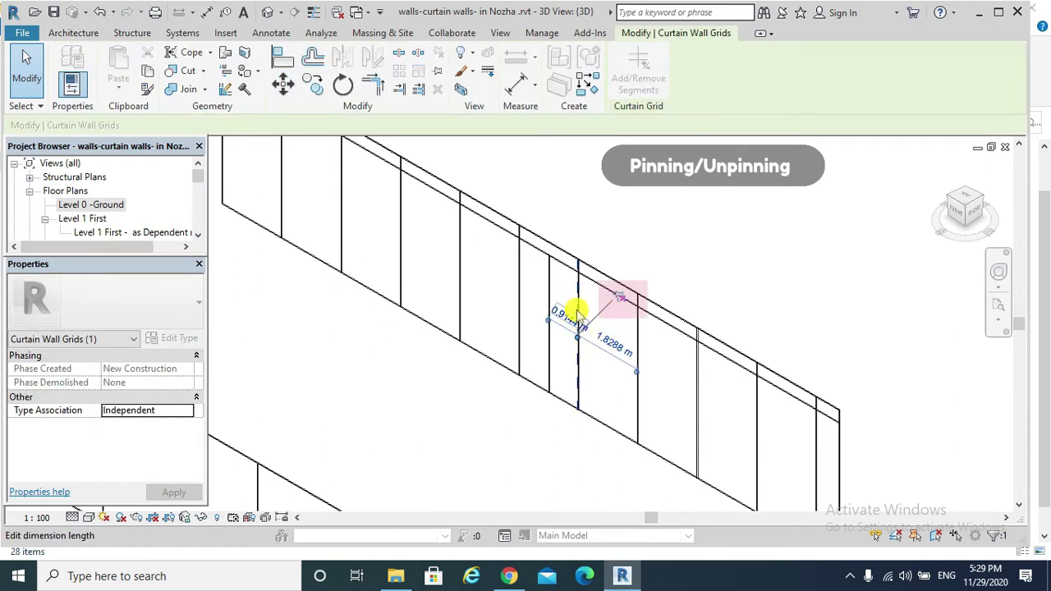
pyautogui.moveTo(579, 306); pyautogui.dragTo(605, 321)
pyautogui.scroll(2, 672, 266)
pyautogui.hotkey('ctrl', 'z')
pyautogui.scroll(-2, 593, 335)
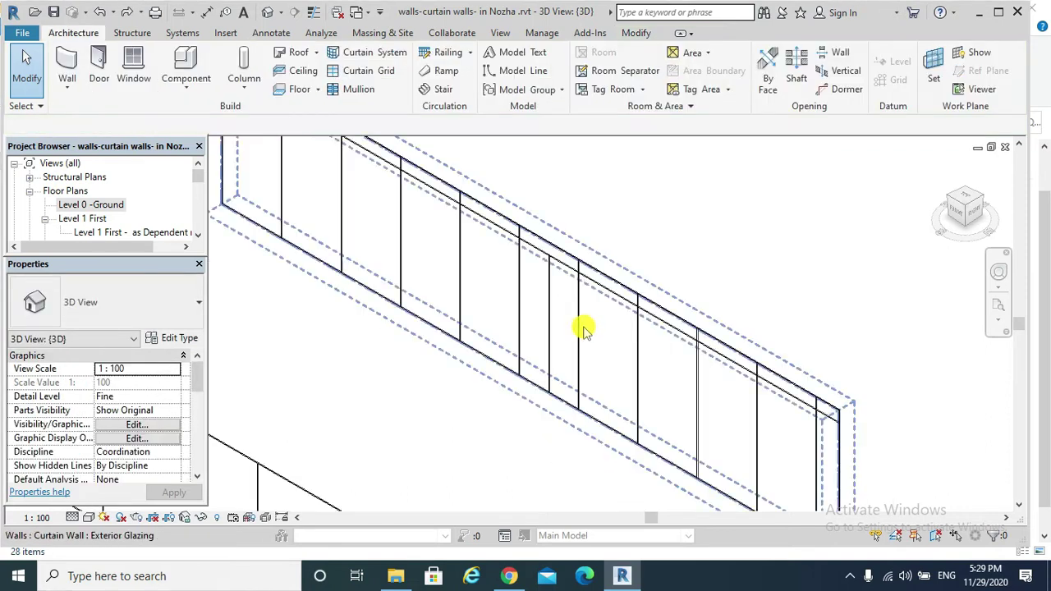
# Shift the grid line right so the panels measure 1.8000 m and 0.9432 m
pyautogui.click(578, 327)
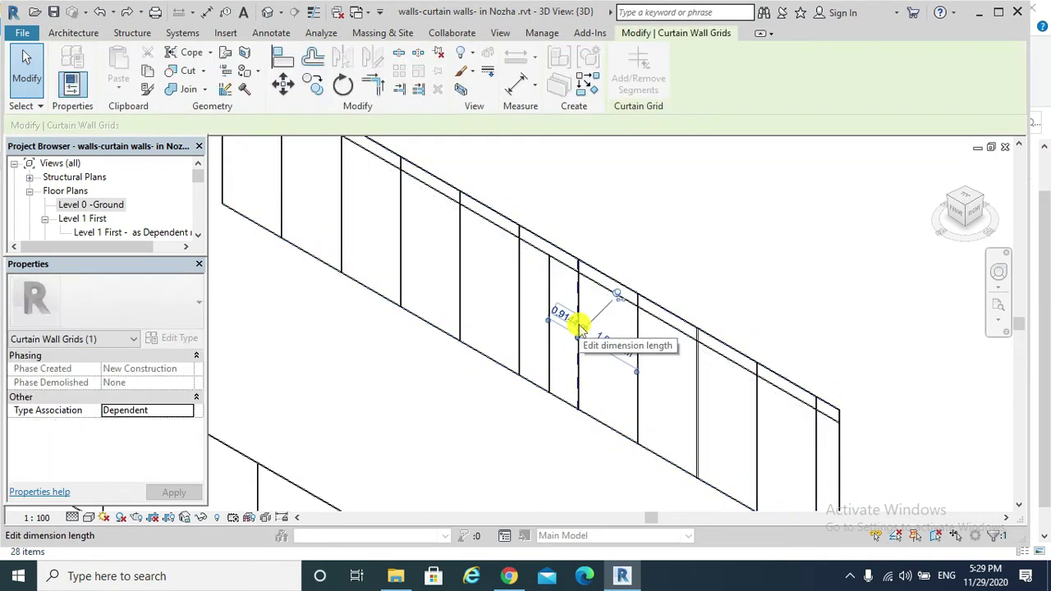
pyautogui.press('m')
pyautogui.press('v')
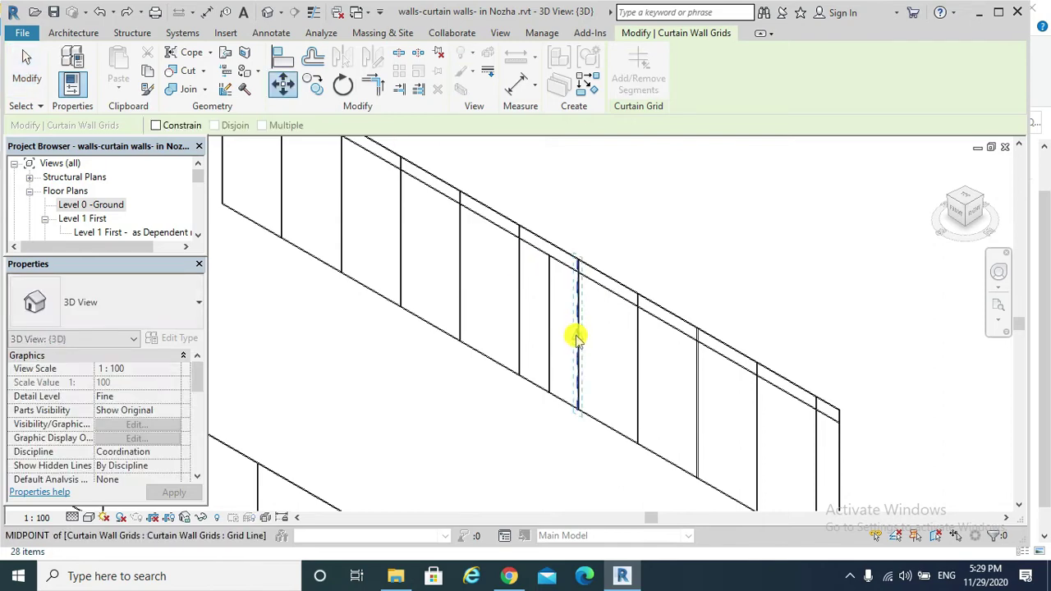
pyautogui.click(577, 337)
pyautogui.click(616, 357)
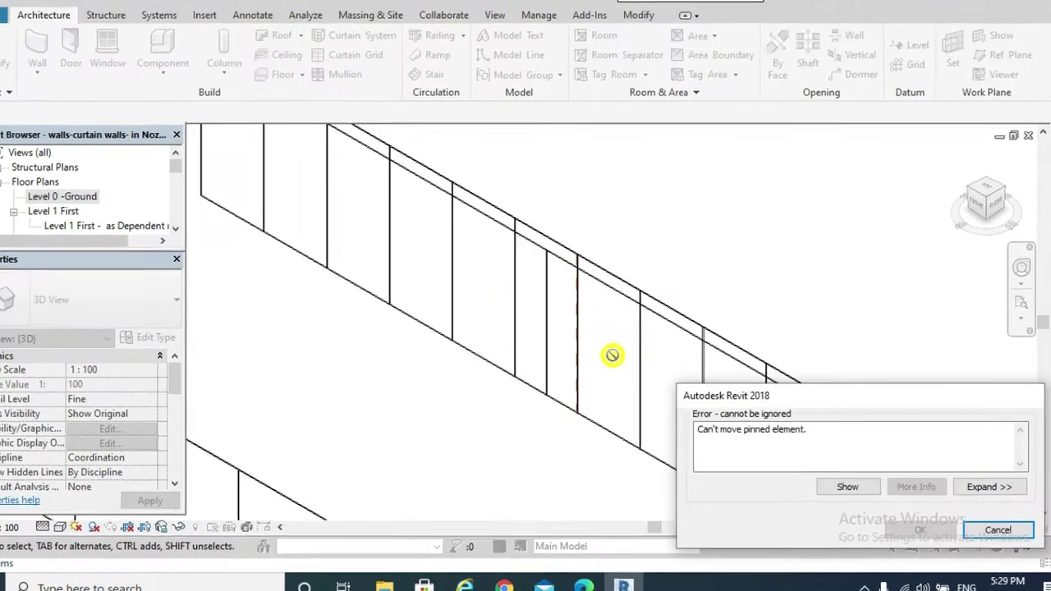
pyautogui.click(998, 529)
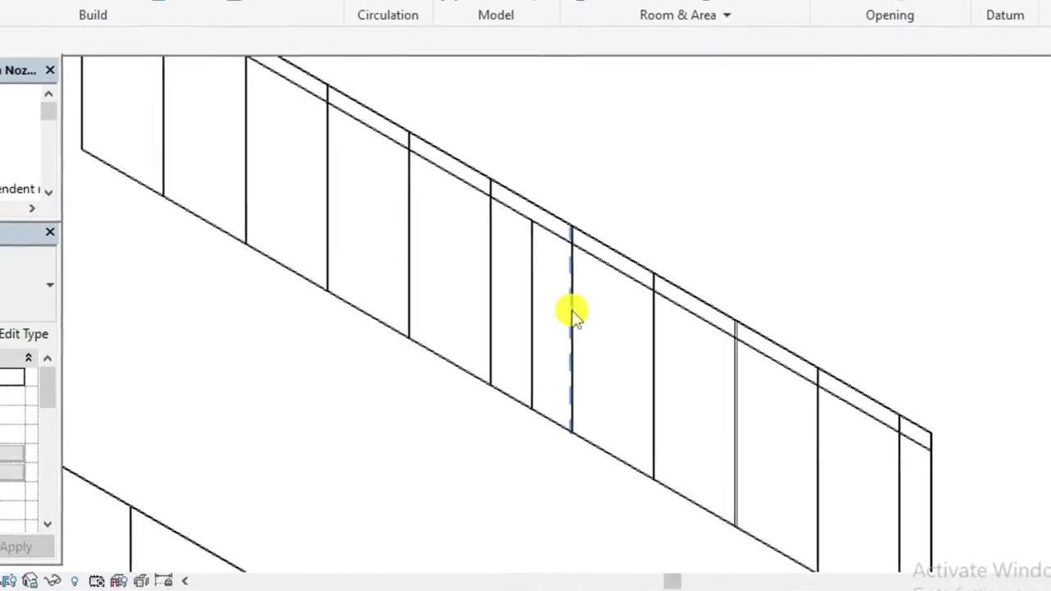
pyautogui.click(572, 312)
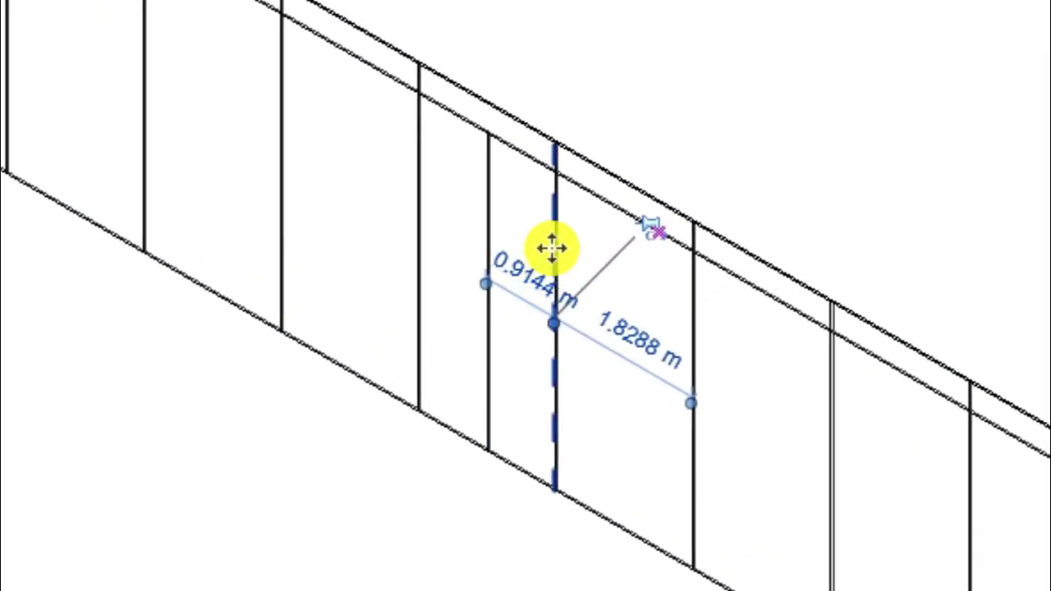
pyautogui.moveTo(551, 248); pyautogui.dragTo(616, 276)
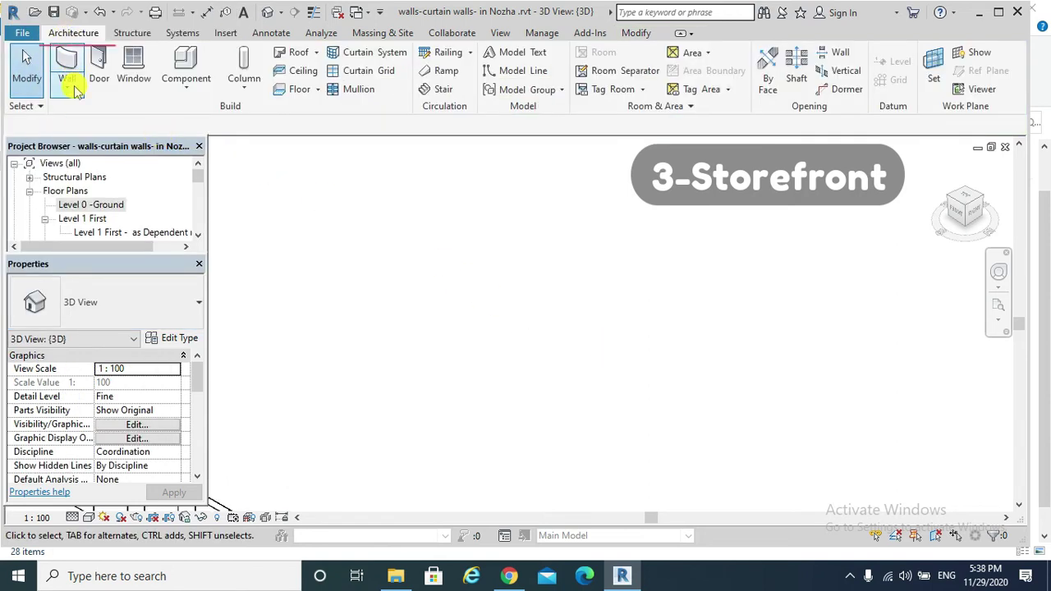
# Draw a 4.0000 m-high Curtain Wall: Storefront wall with mullion-framed panels in 3D
pyautogui.click(73, 92)
pyautogui.click(96, 113)
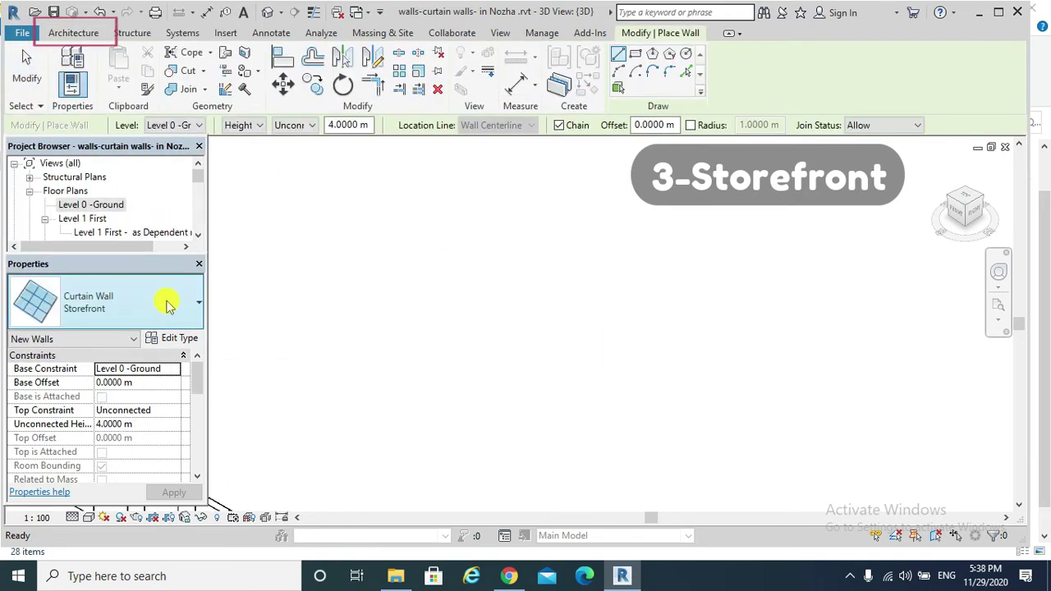
pyautogui.click(167, 304)
pyautogui.click(136, 110)
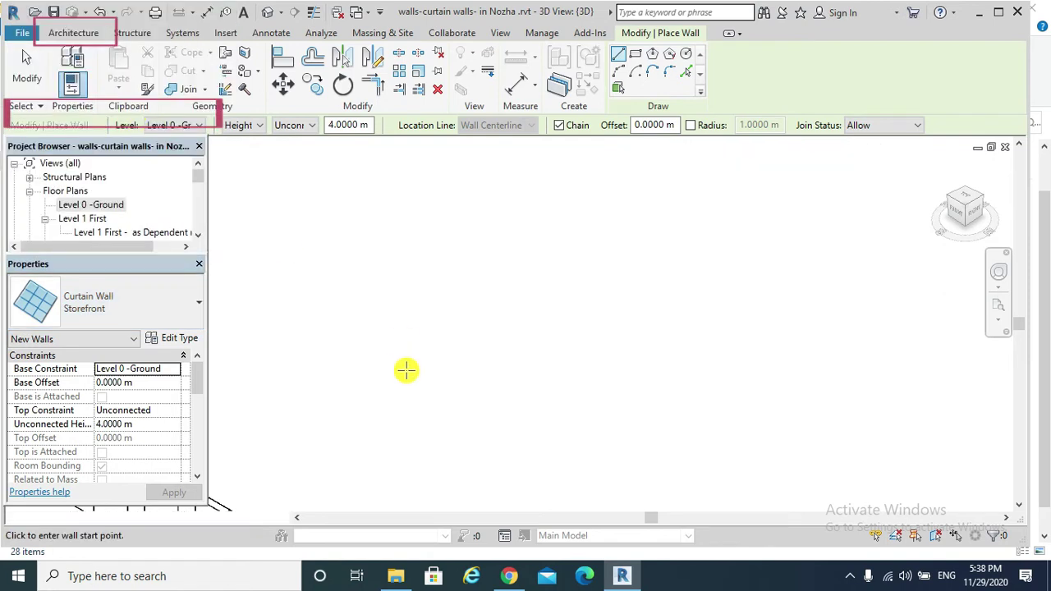
pyautogui.moveTo(260, 363); pyautogui.dragTo(325, 406, button='middle')
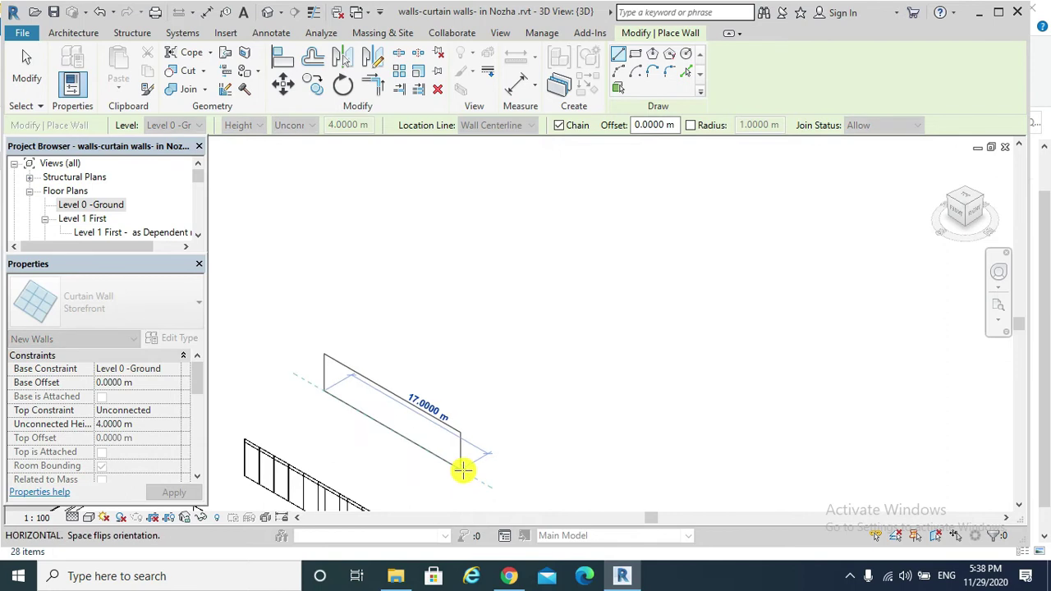
pyautogui.click(462, 469)
pyautogui.press('Escape')
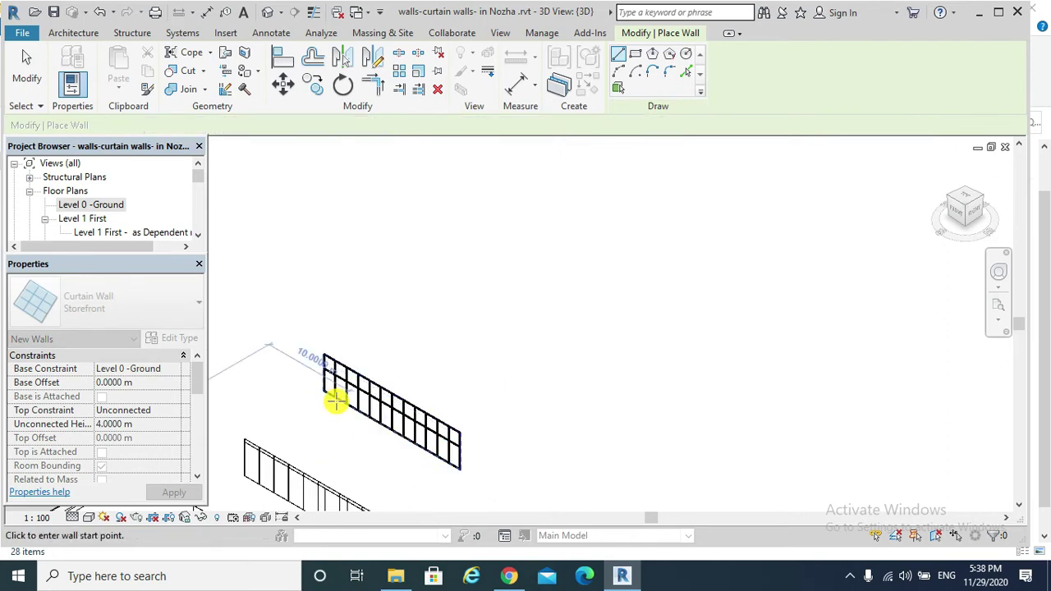
pyautogui.scroll(2, 414, 400)
pyautogui.scroll(5, 427, 397)
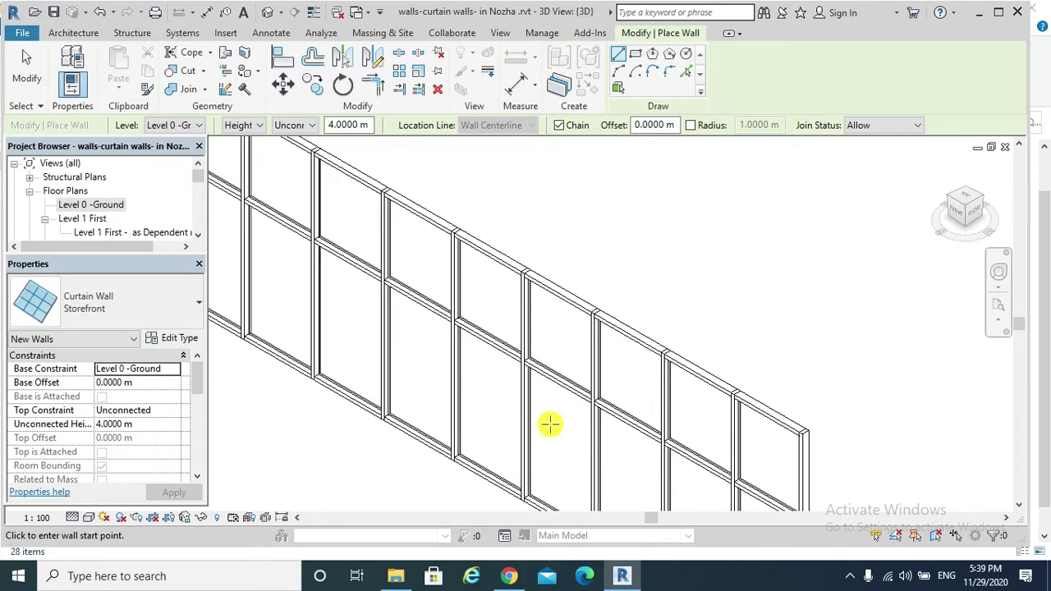
pyautogui.scroll(-5, 583, 353)
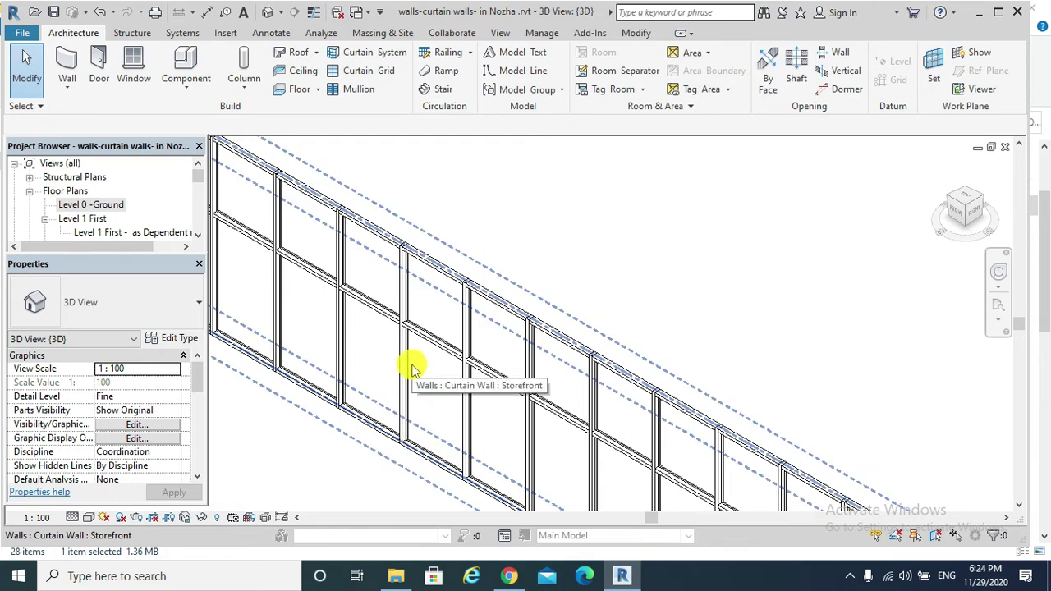
# Box-select one storefront panel and filter the selection to Curtain Panels only
pyautogui.moveTo(379, 285); pyautogui.dragTo(497, 490)
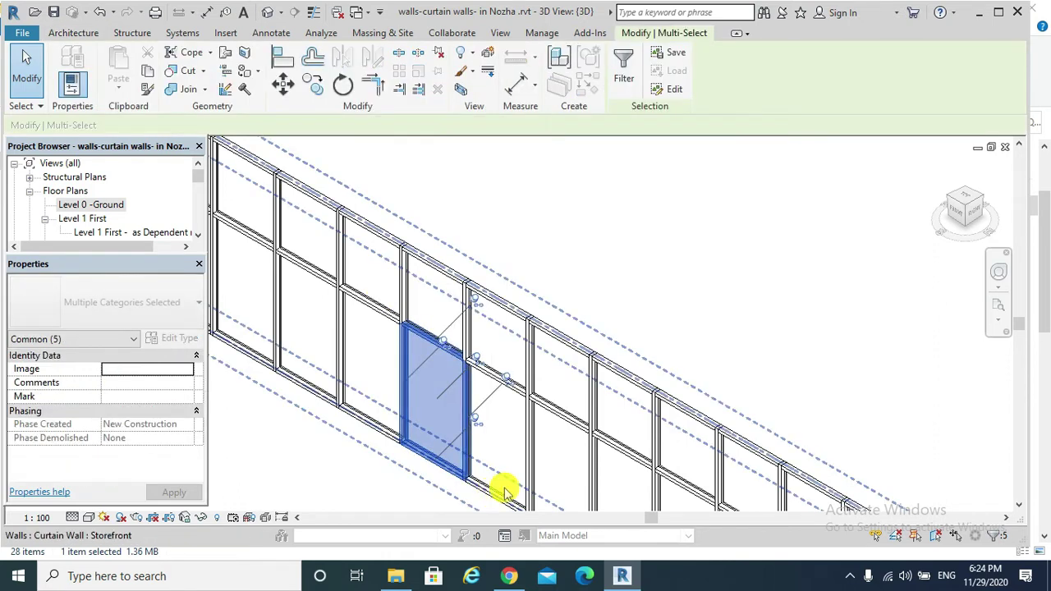
pyautogui.click(629, 79)
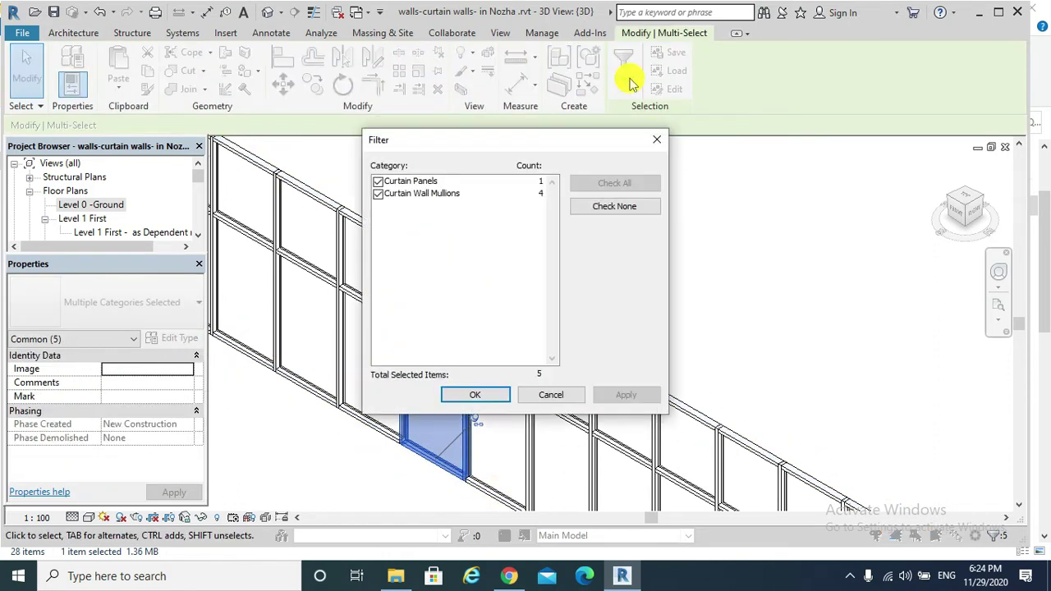
pyautogui.click(637, 206)
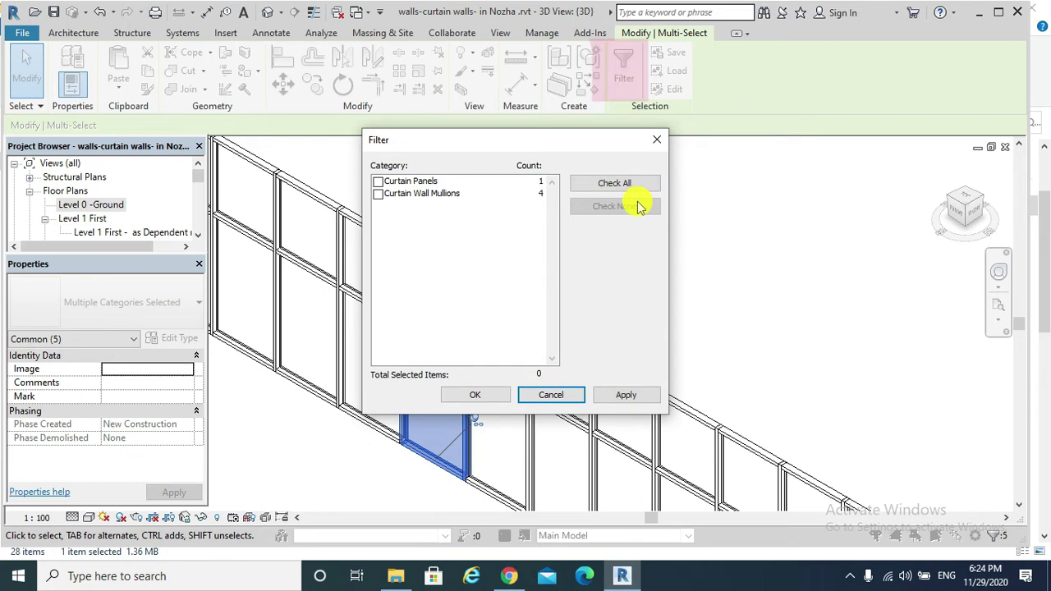
pyautogui.click(377, 184)
pyautogui.click(632, 396)
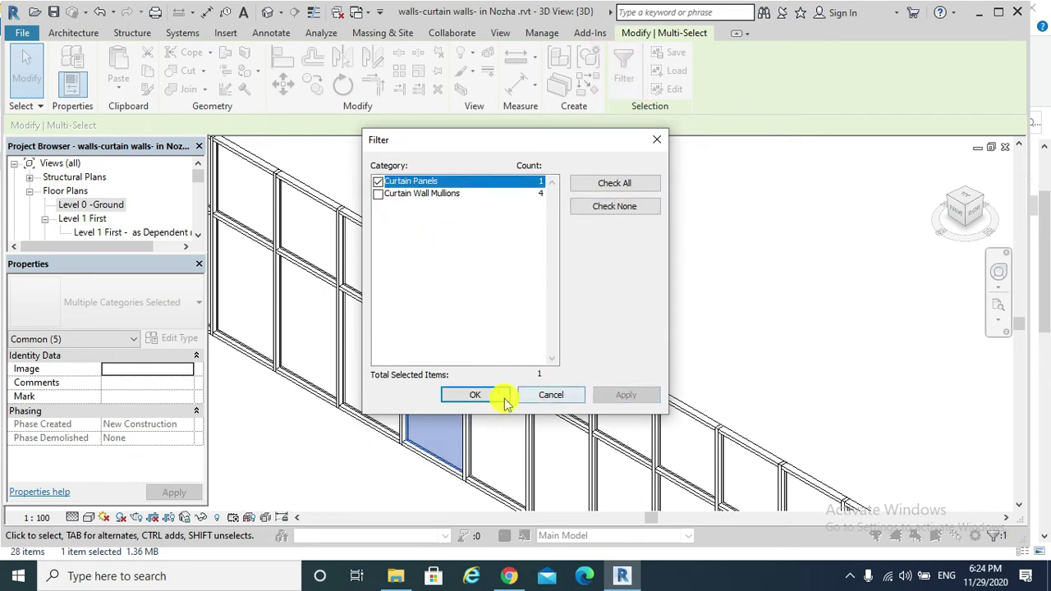
pyautogui.click(495, 395)
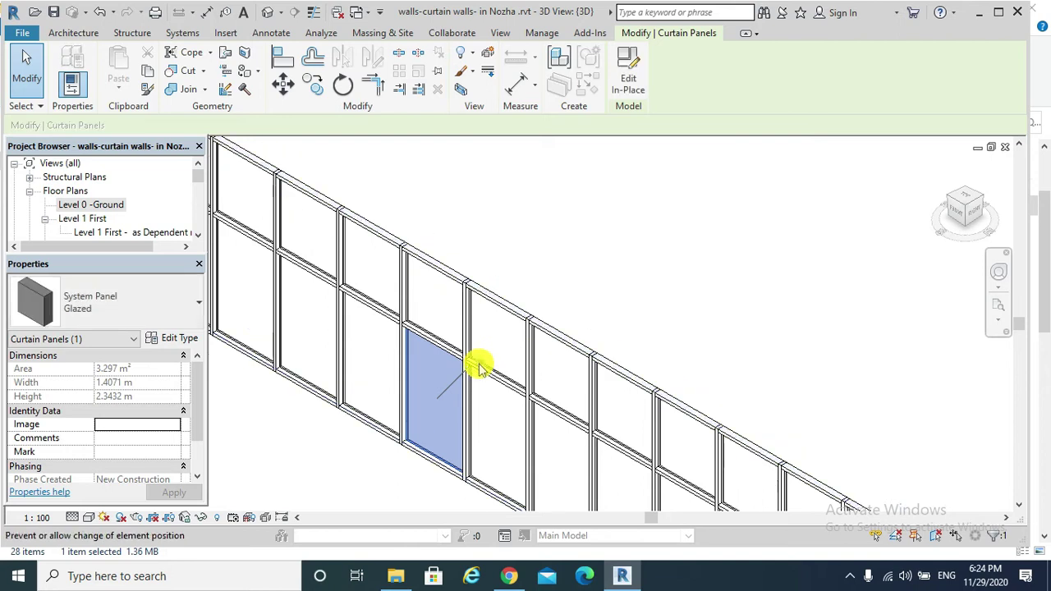
# Change the selected panel's type to System Panel : Solid
pyautogui.click(173, 316)
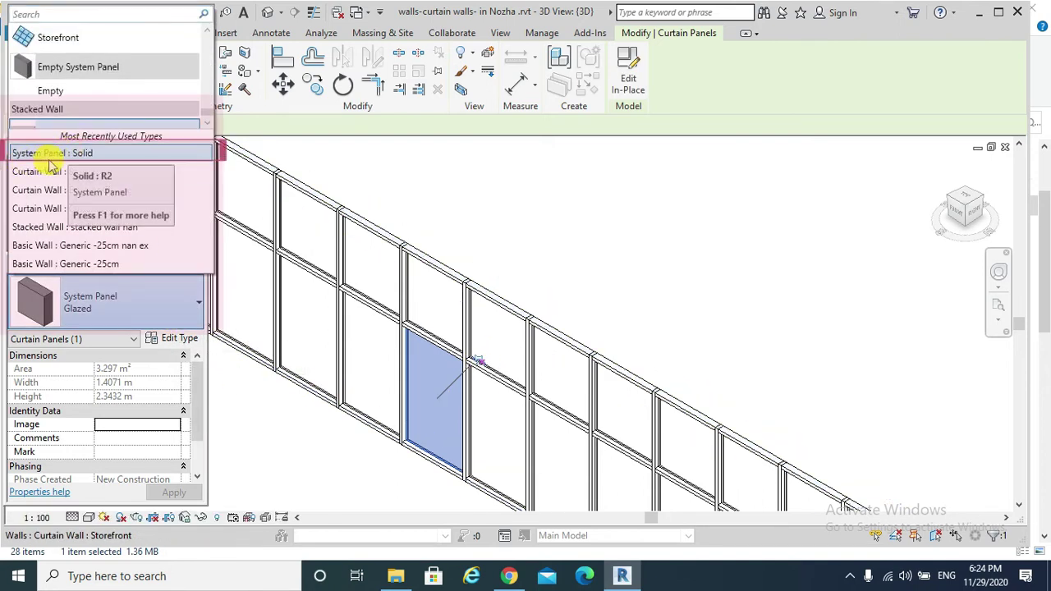
pyautogui.click(90, 154)
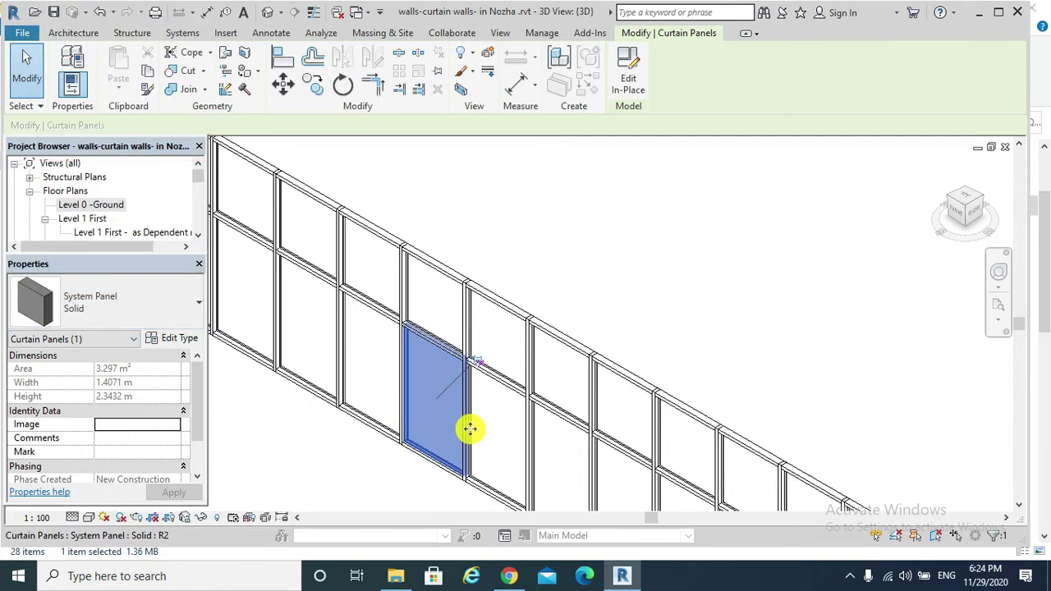
pyautogui.scroll(2, 469, 431)
pyautogui.scroll(-1, 468, 443)
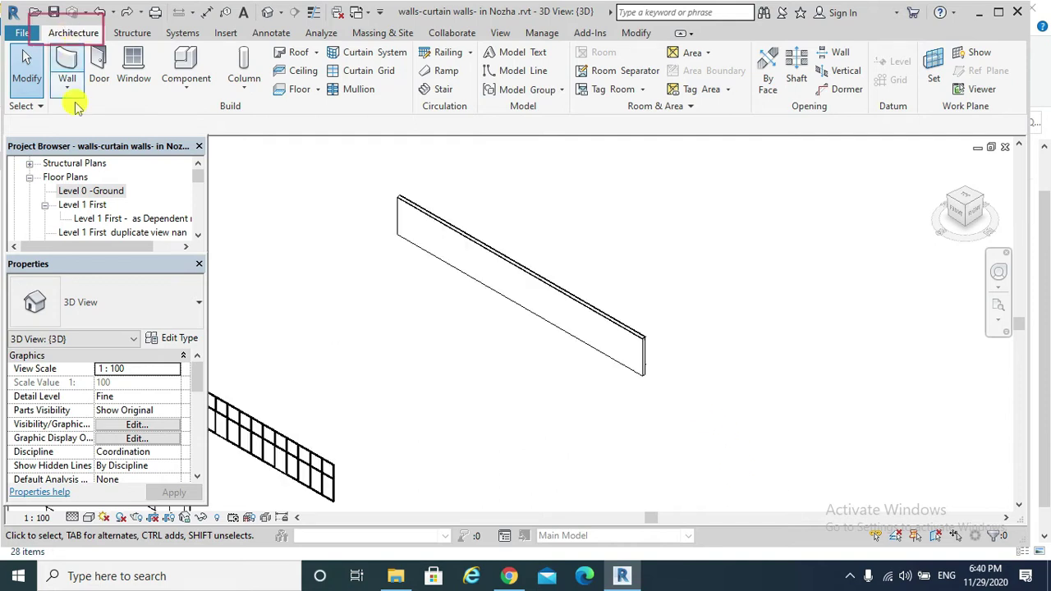
# Duplicate Storefront ex3 as Storefront ex4 with Automatically Embed turned on
pyautogui.click(67, 87)
pyautogui.click(90, 115)
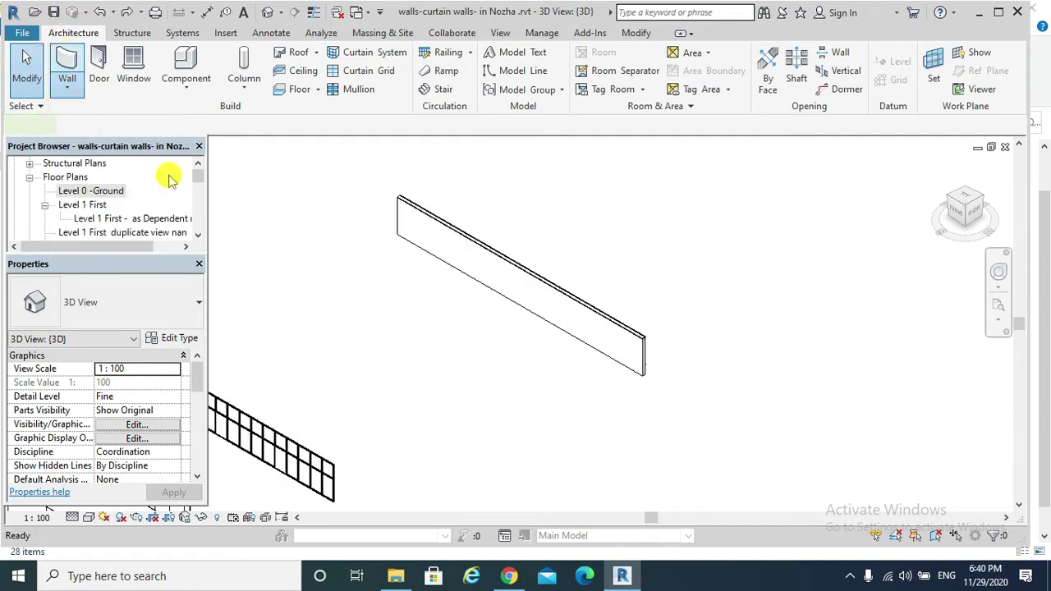
pyautogui.click(189, 312)
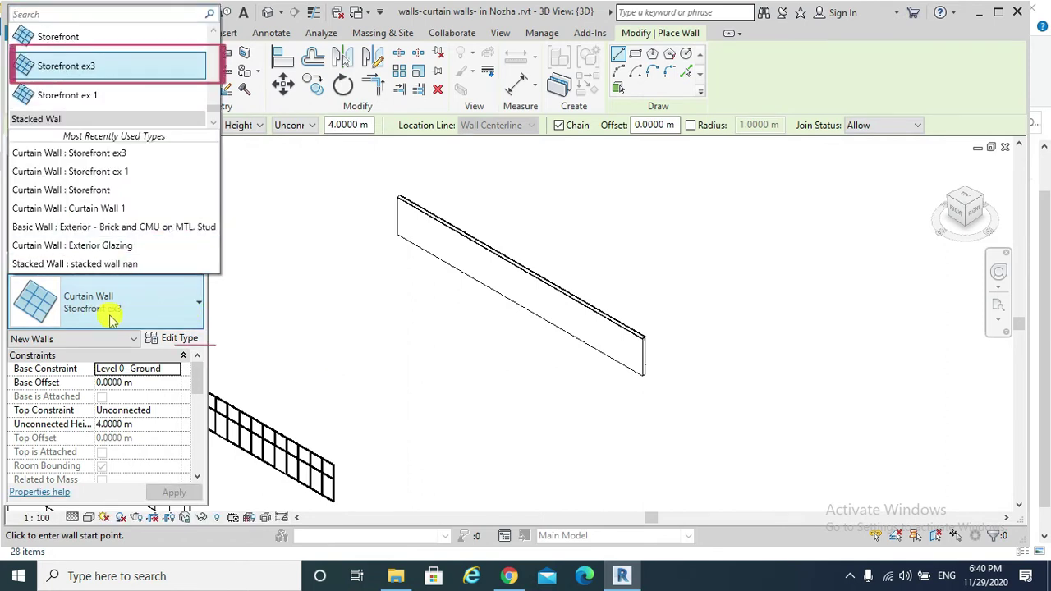
pyautogui.click(91, 295)
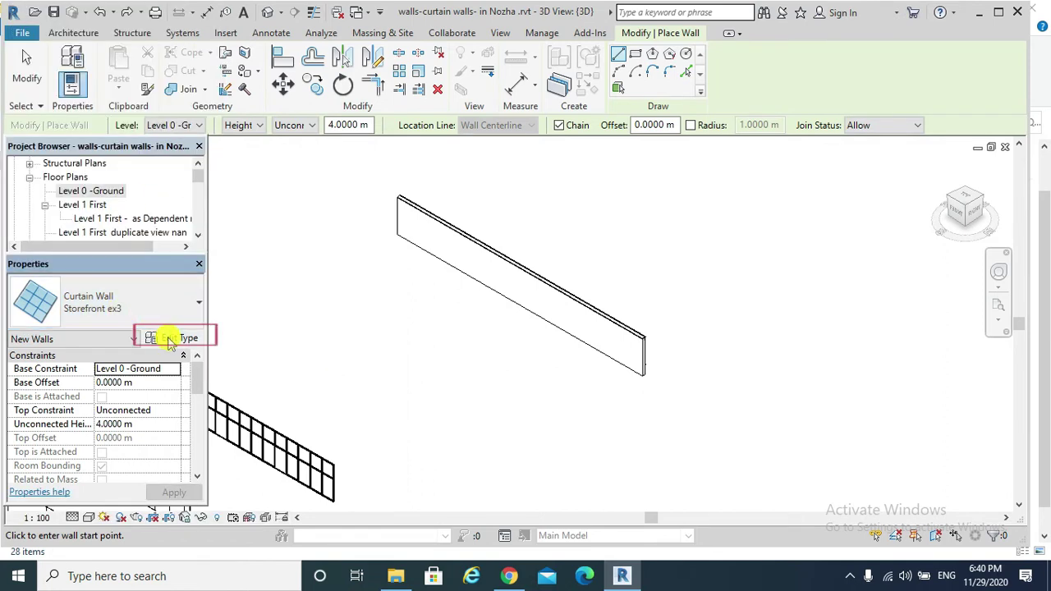
pyautogui.click(168, 338)
pyautogui.click(694, 116)
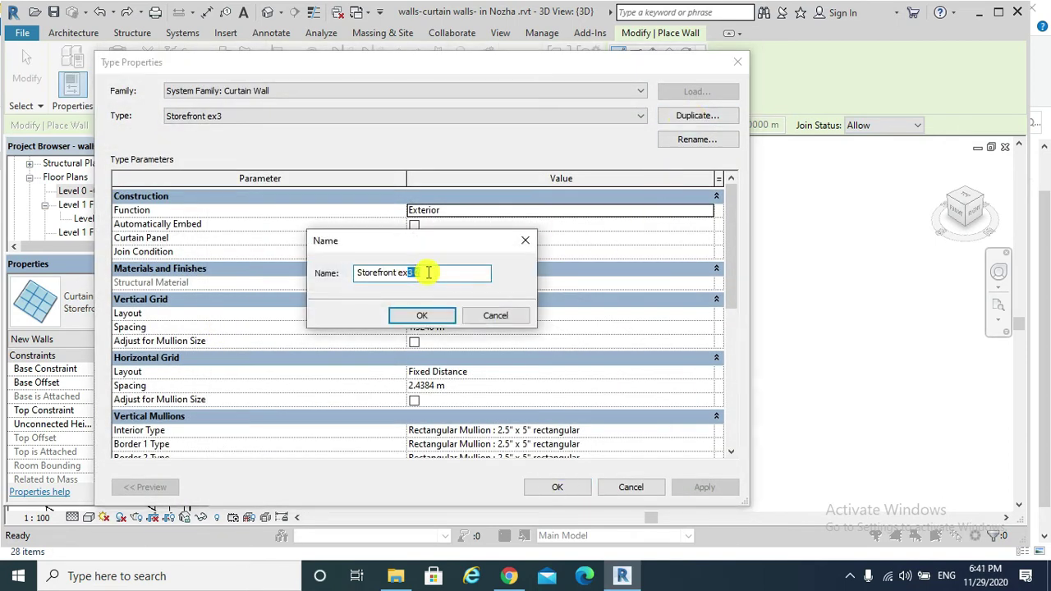
pyautogui.click(422, 316)
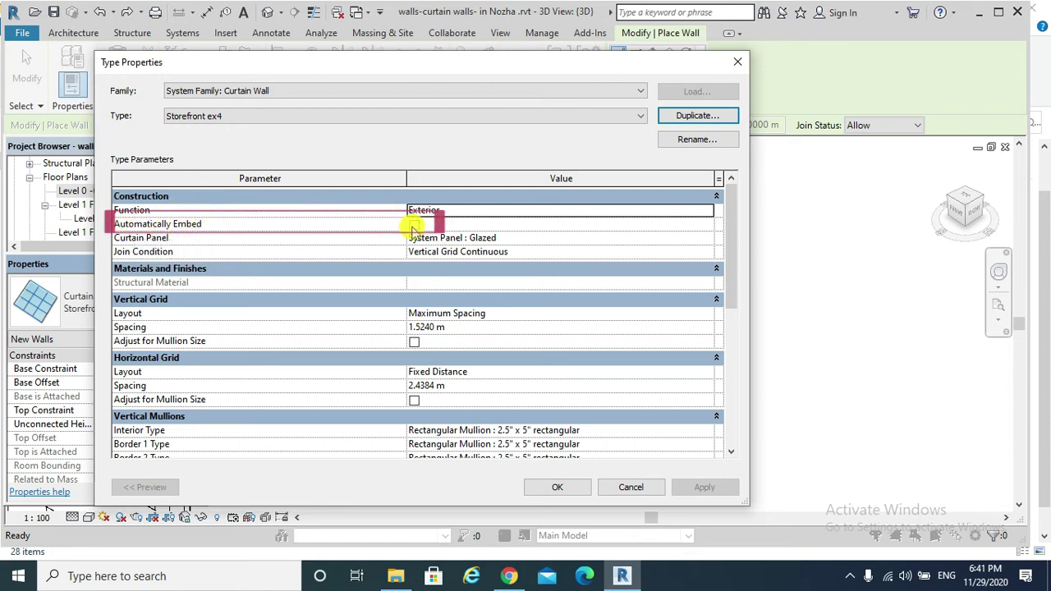
pyautogui.click(412, 227)
pyautogui.click(579, 487)
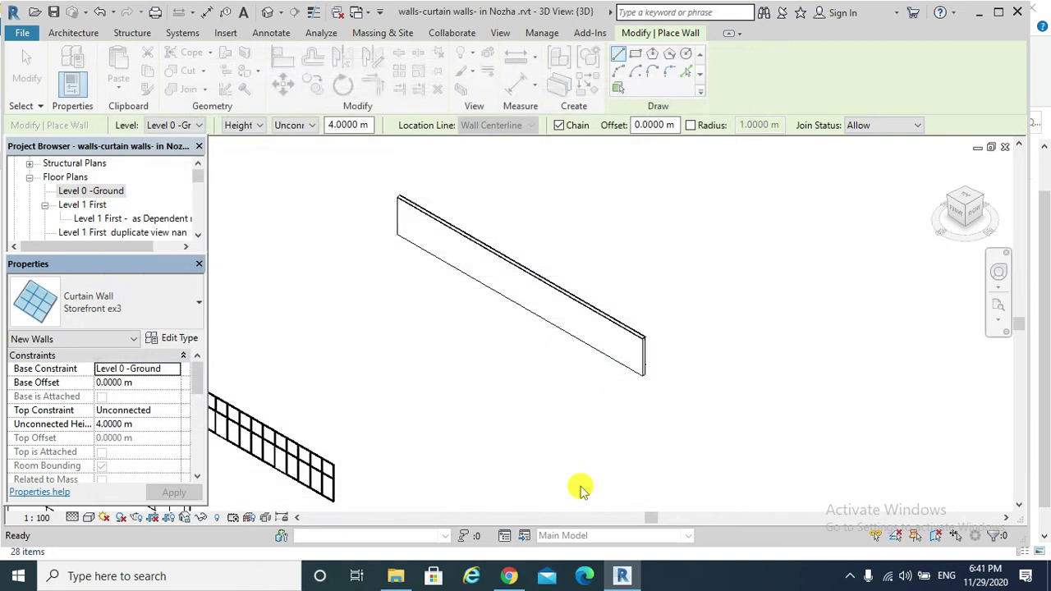
# Place the Storefront ex4 wall between two points on the brick wall
pyautogui.click(441, 259)
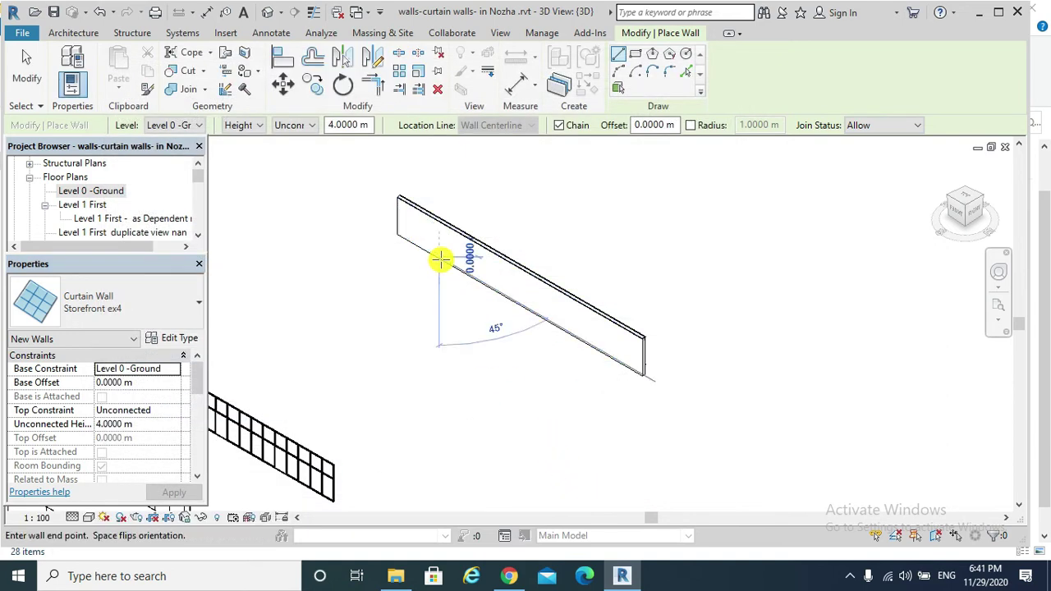
pyautogui.click(513, 302)
pyautogui.scroll(3, 462, 302)
# Exit wall placement, clear the selection, and zoom onto the Storefront wall's top edge
pyautogui.press('Escape')
pyautogui.press('Escape')
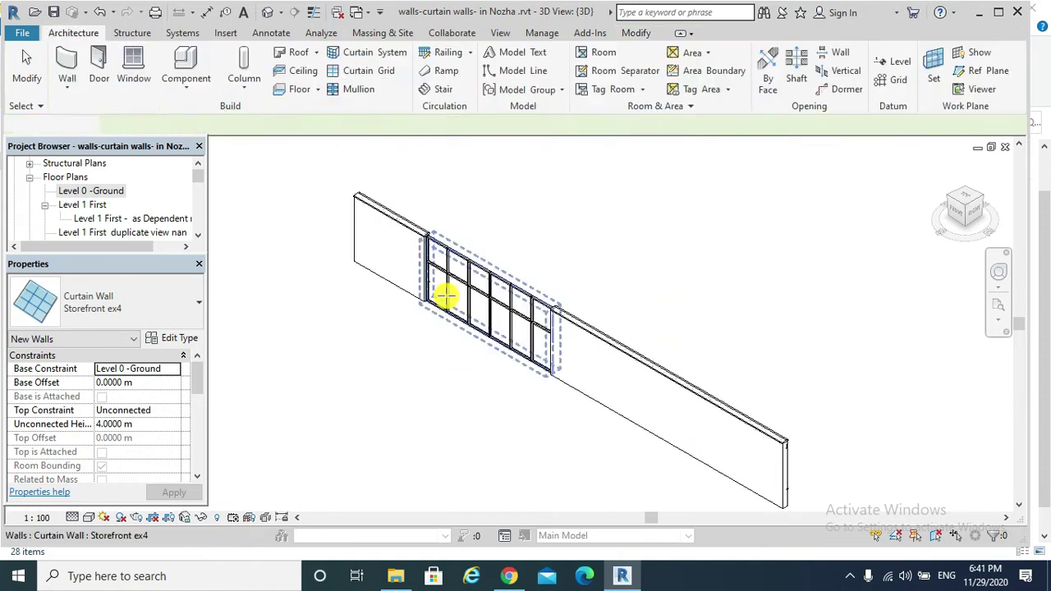
pyautogui.press('Escape')
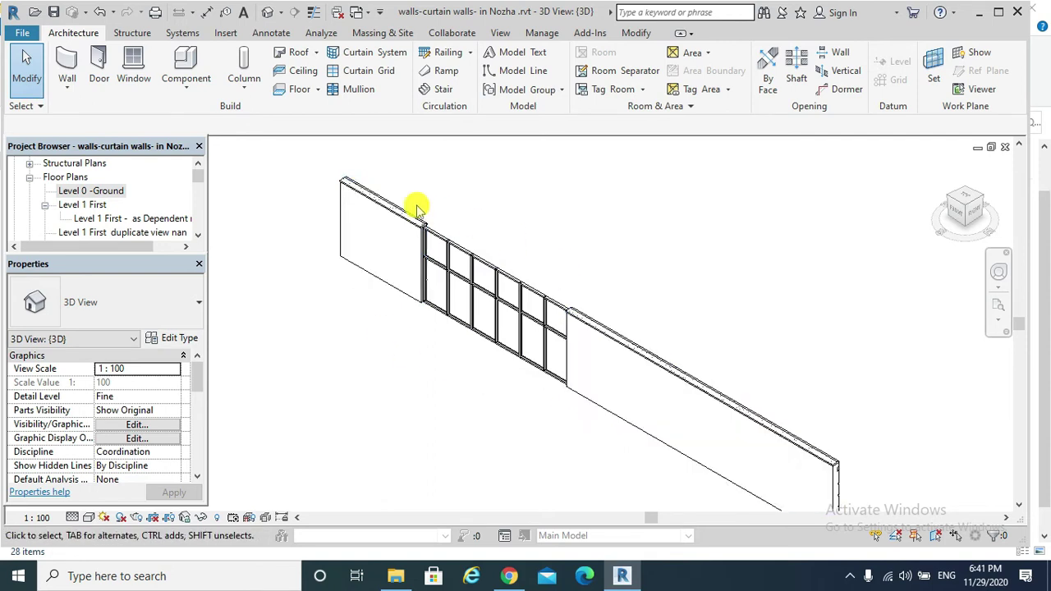
pyautogui.scroll(1, 458, 386)
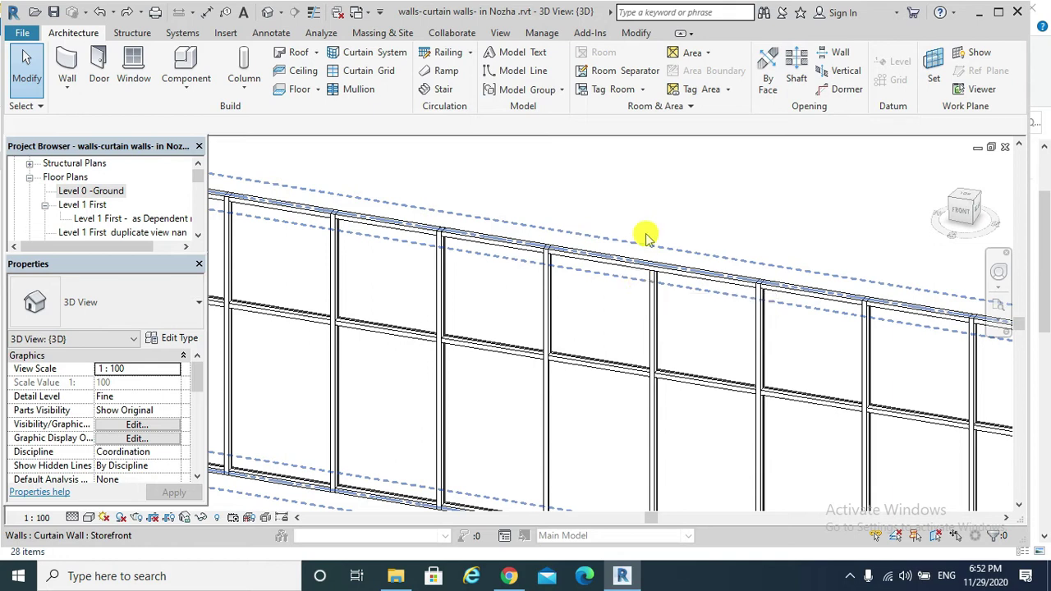
# In the Storefront wall's profile sketch, draw a V whose two legs cross the top edge
pyautogui.doubleClick(636, 258)
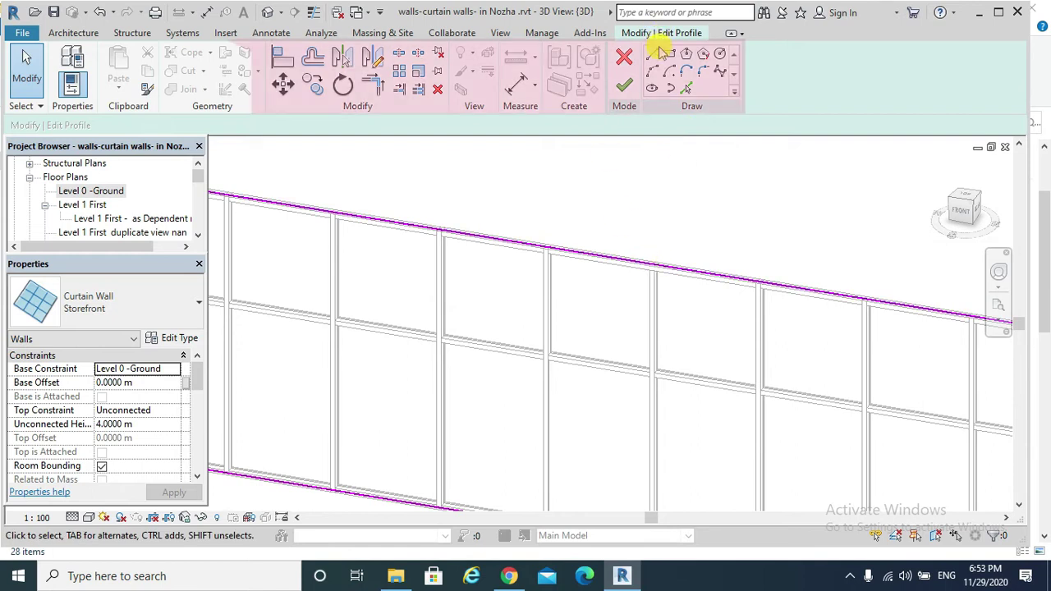
pyautogui.click(651, 54)
pyautogui.click(639, 225)
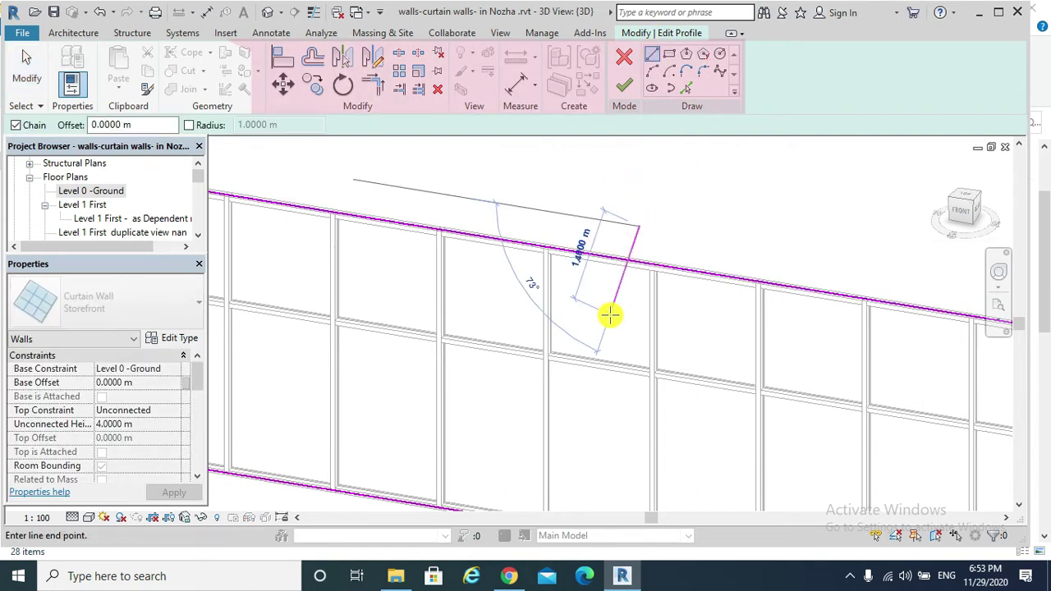
pyautogui.click(608, 312)
pyautogui.click(577, 220)
pyautogui.press('Escape')
pyautogui.press('Escape')
pyautogui.scroll(3, 633, 264)
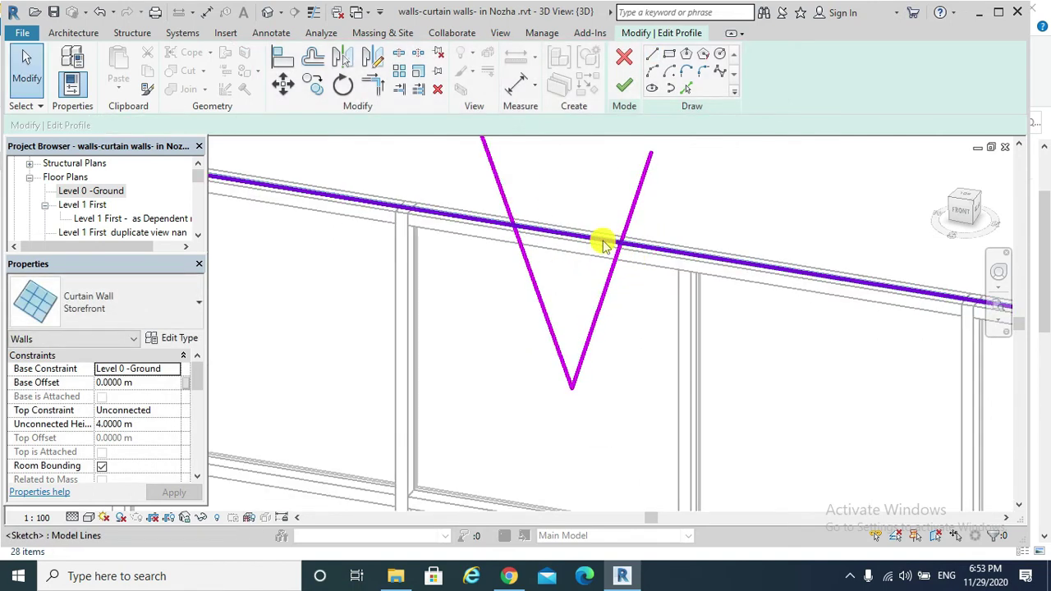
# Split the top profile line and trim both parts to corners with the V's legs
pyautogui.click(398, 55)
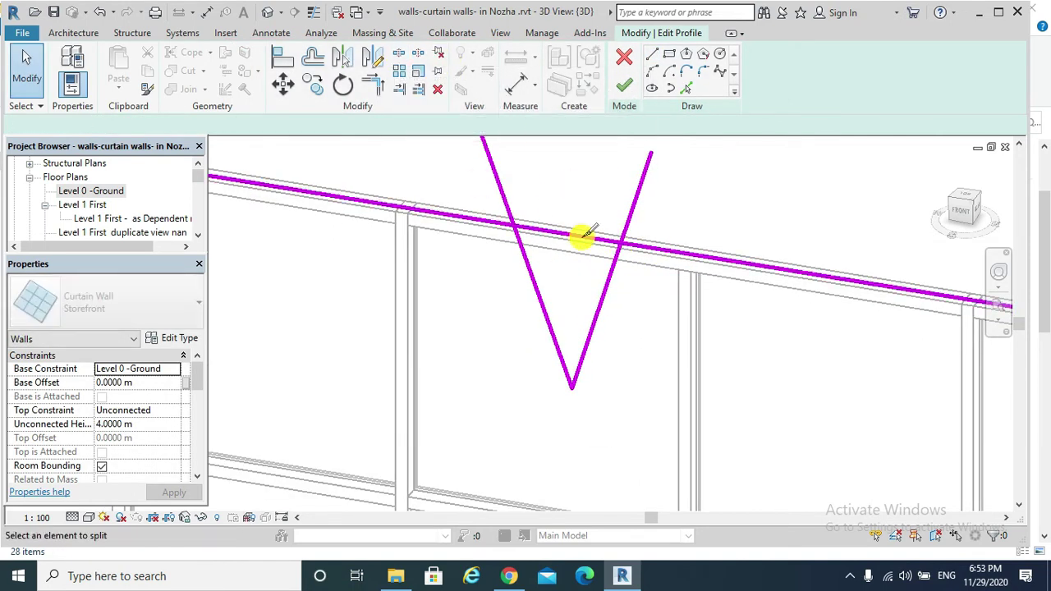
pyautogui.click(521, 225)
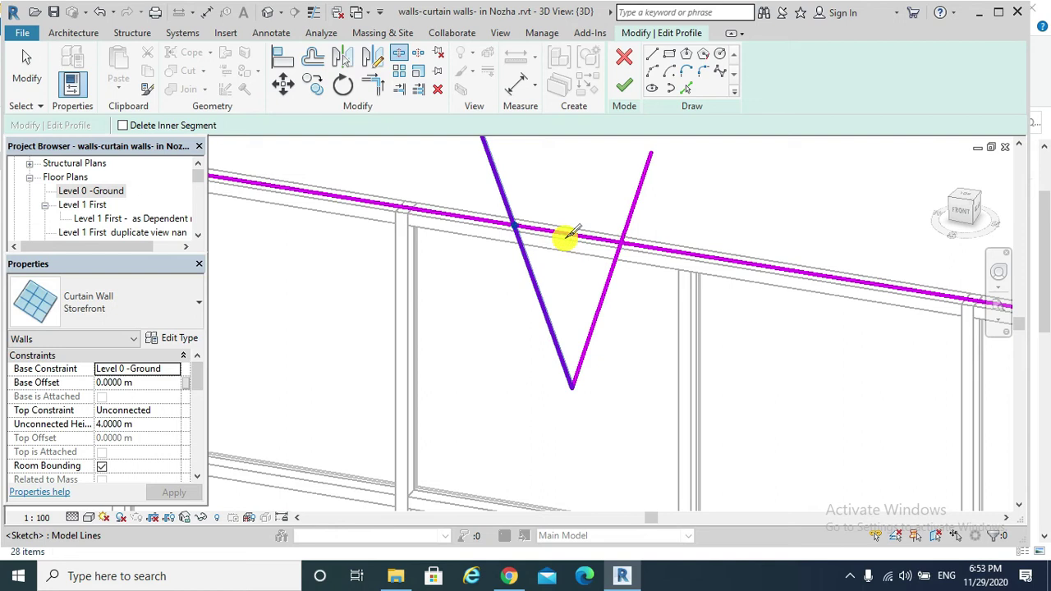
pyautogui.press('Escape')
pyautogui.click(373, 85)
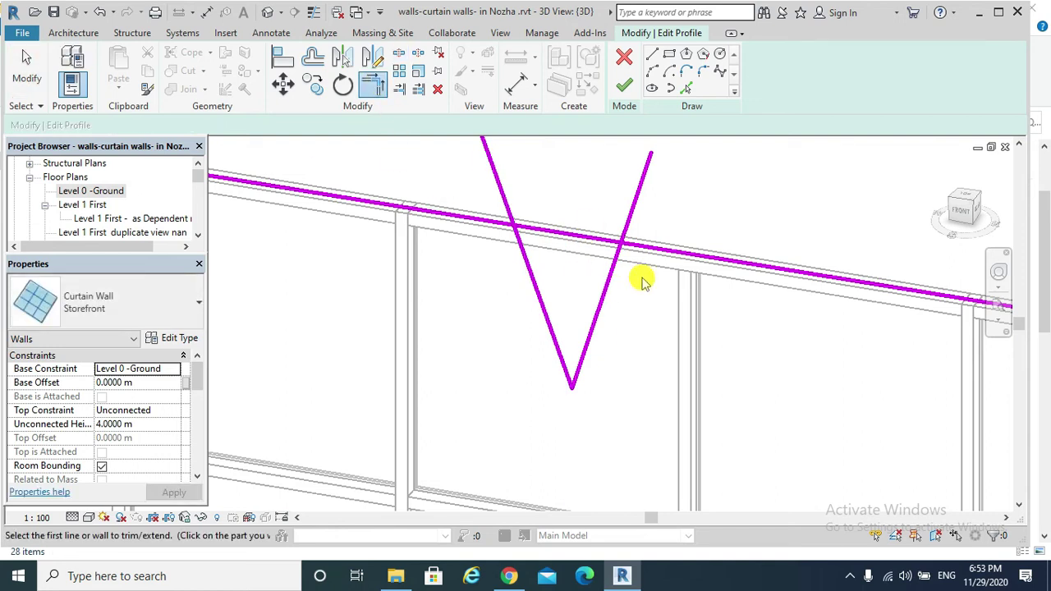
pyautogui.click(614, 270)
pyautogui.click(646, 252)
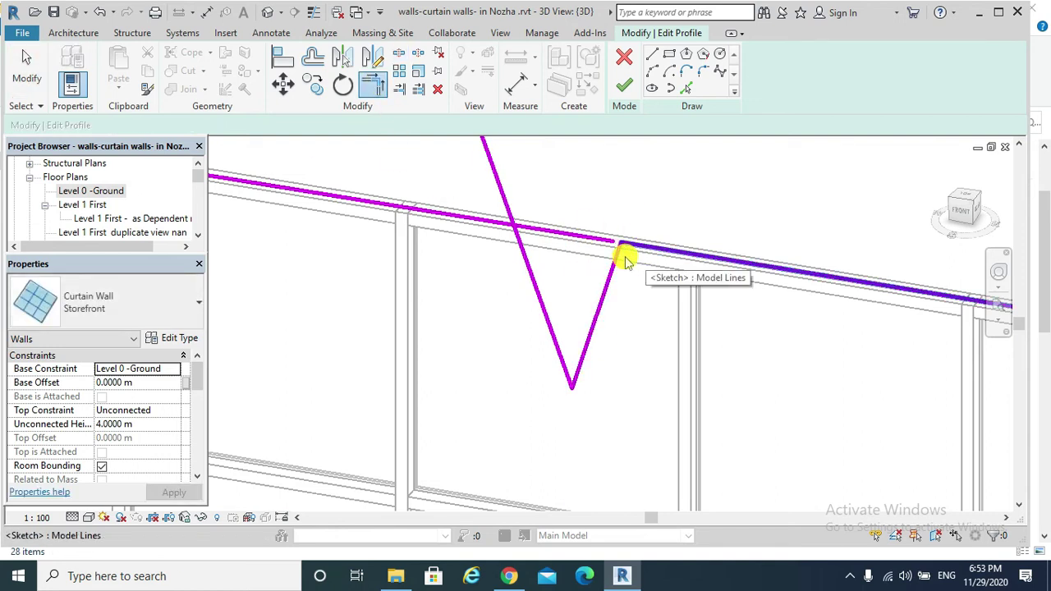
pyautogui.click(535, 286)
pyautogui.click(501, 226)
pyautogui.press('Escape')
# Delete the leftover top segment inside the V and finish the notched profile
pyautogui.click(544, 228)
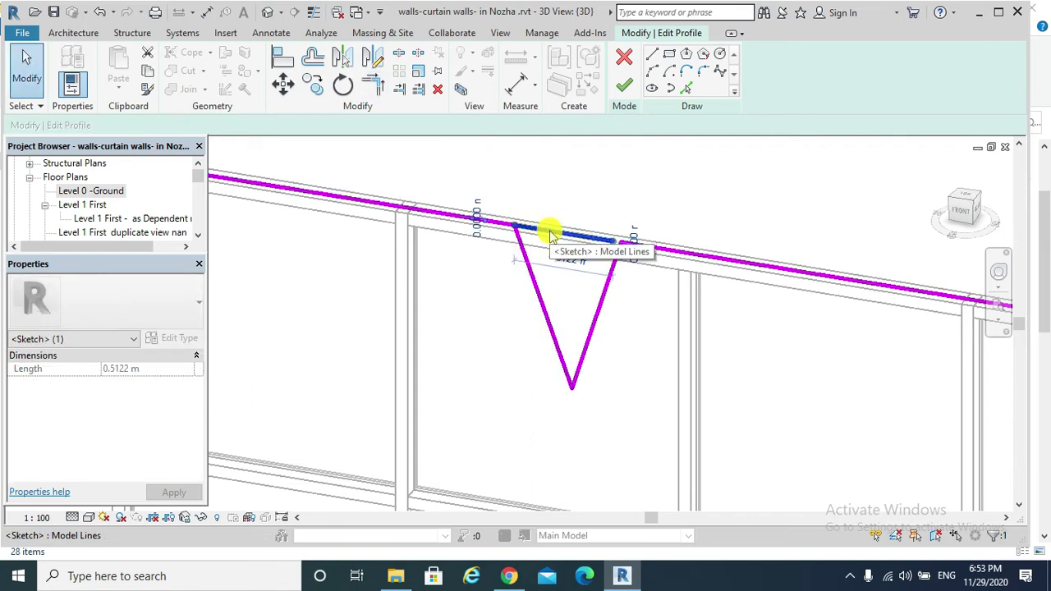
pyautogui.press('Delete')
pyautogui.scroll(-2, 582, 235)
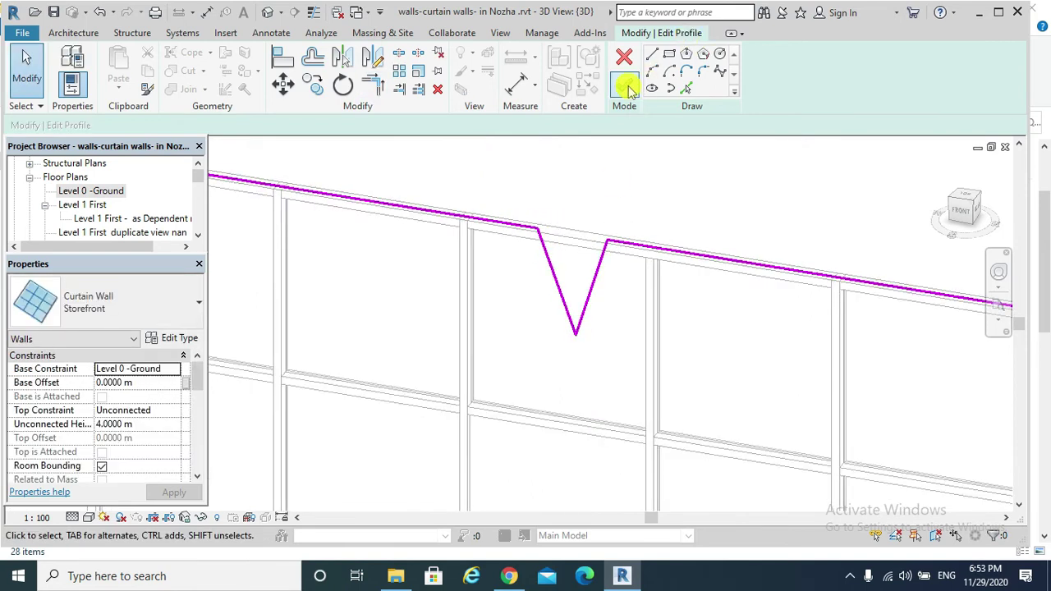
pyautogui.click(627, 88)
# Deselect the notched wall and zoom out to show every sample curtain wall
pyautogui.click(610, 225)
pyautogui.scroll(-3, 628, 262)
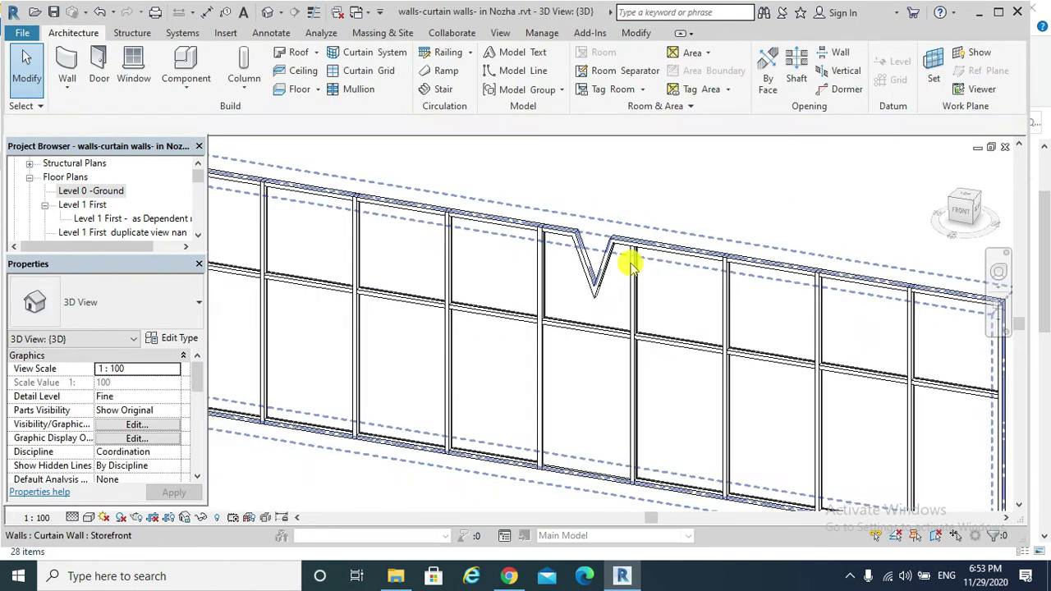
pyautogui.scroll(4, 628, 263)
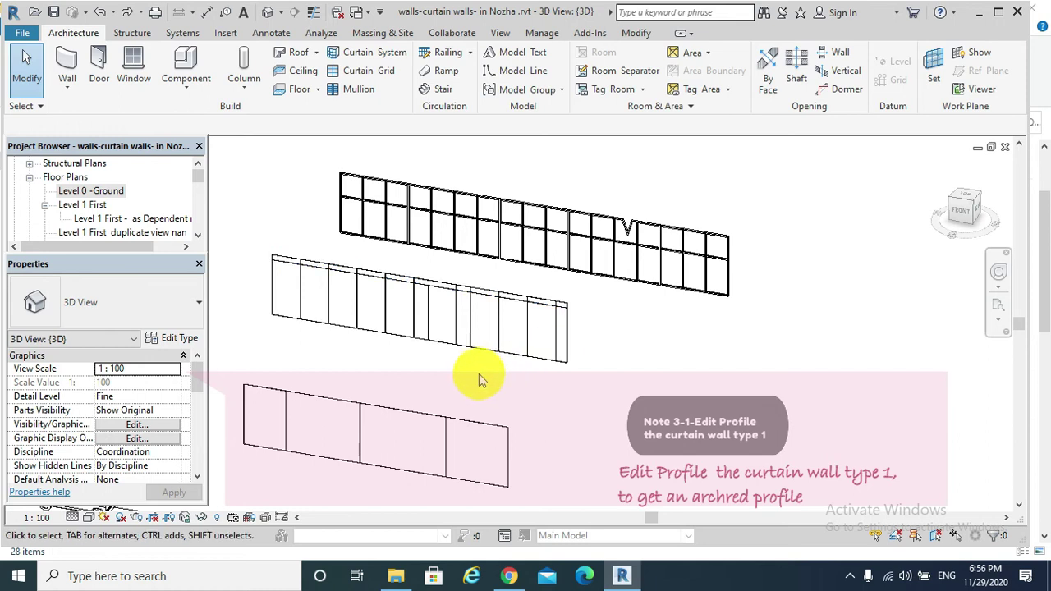
# In the front curtain wall's profile, sketch an arc from its top-left to top-right corner
pyautogui.click(457, 420)
pyautogui.doubleClick(456, 422)
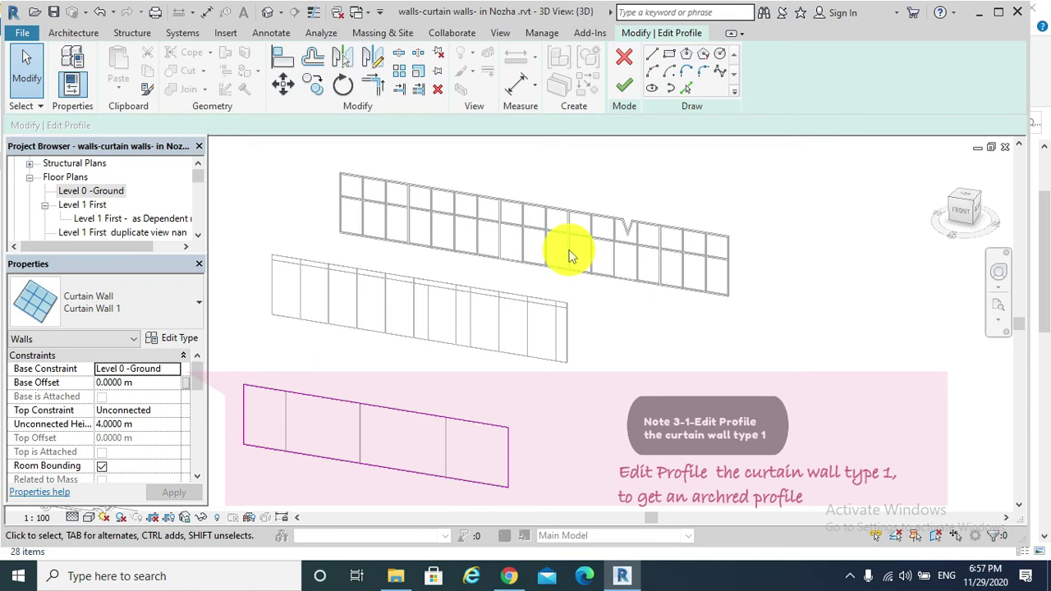
pyautogui.click(651, 75)
pyautogui.click(245, 384)
pyautogui.click(501, 424)
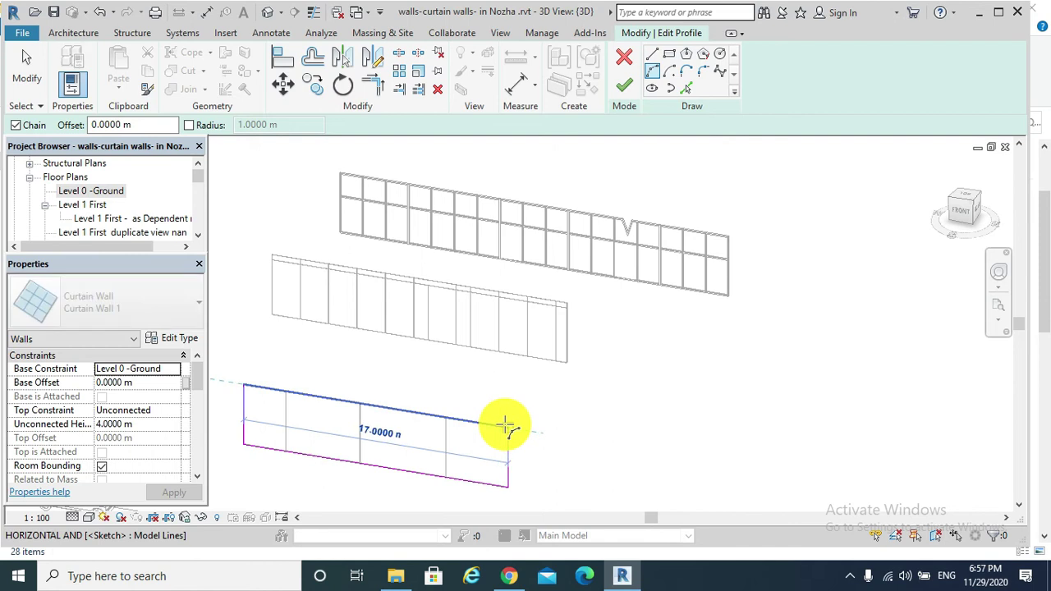
pyautogui.click(428, 399)
pyautogui.press('Escape')
pyautogui.press('Escape')
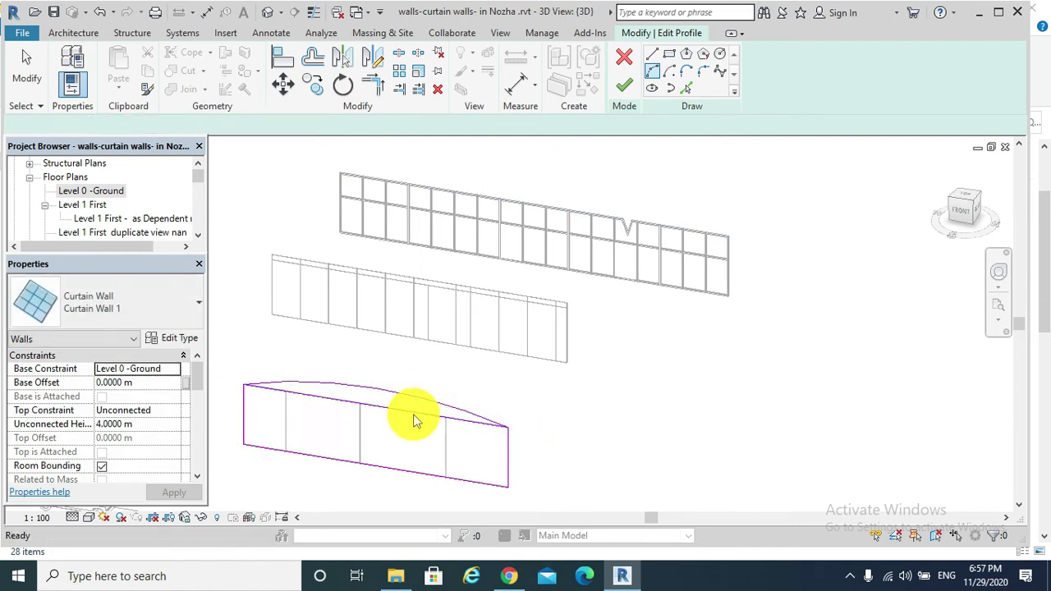
# Delete the straight top sketch line and finish the arched profile
pyautogui.click(414, 417)
pyautogui.press('Delete')
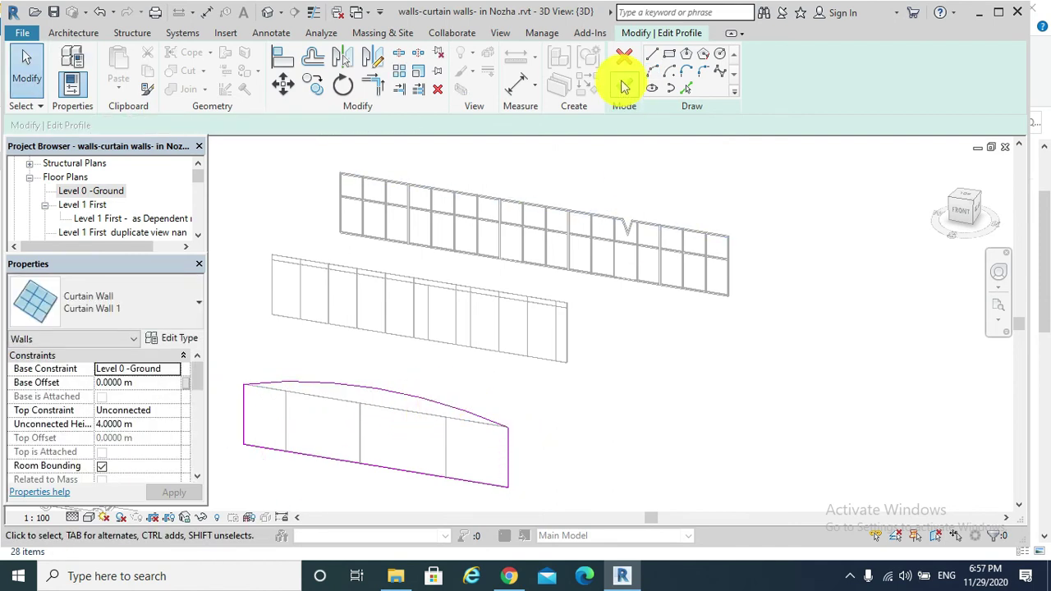
pyautogui.click(624, 85)
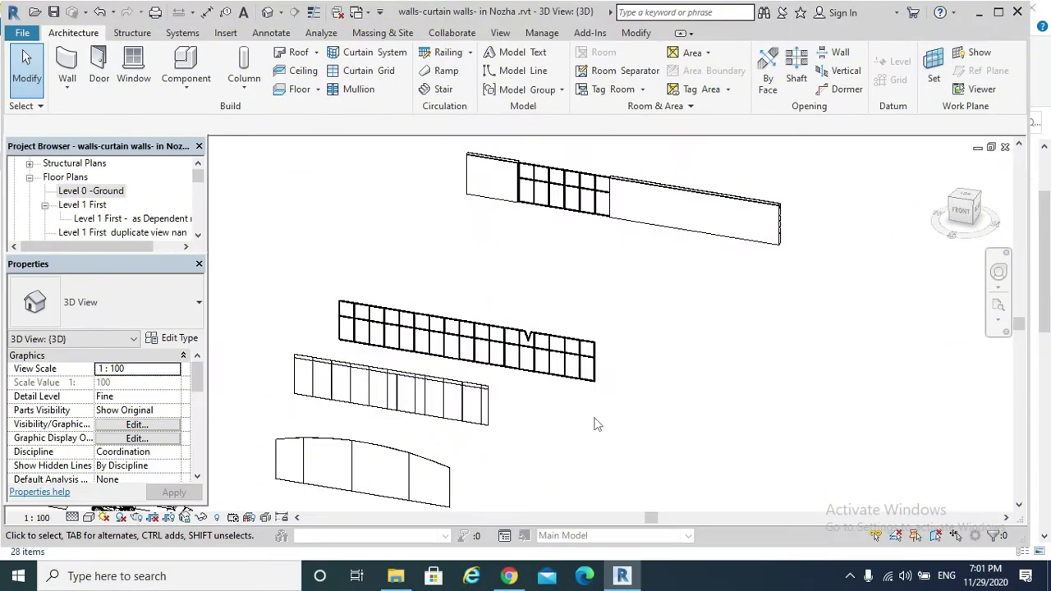
# Zoom out to show the arched, V-notched and storefront-embedded walls together
pyautogui.scroll(-1, 598, 423)
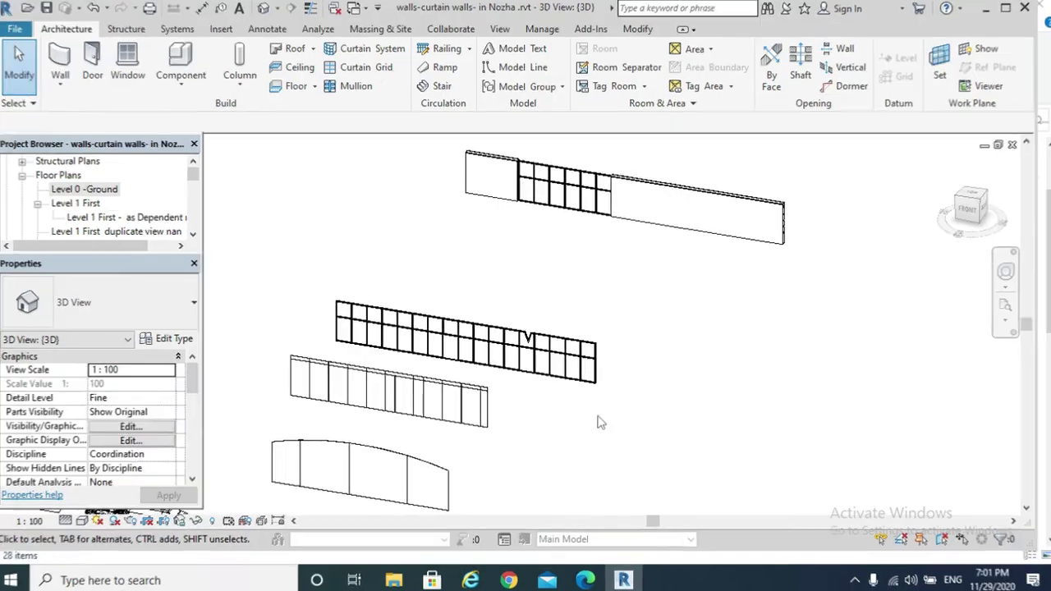